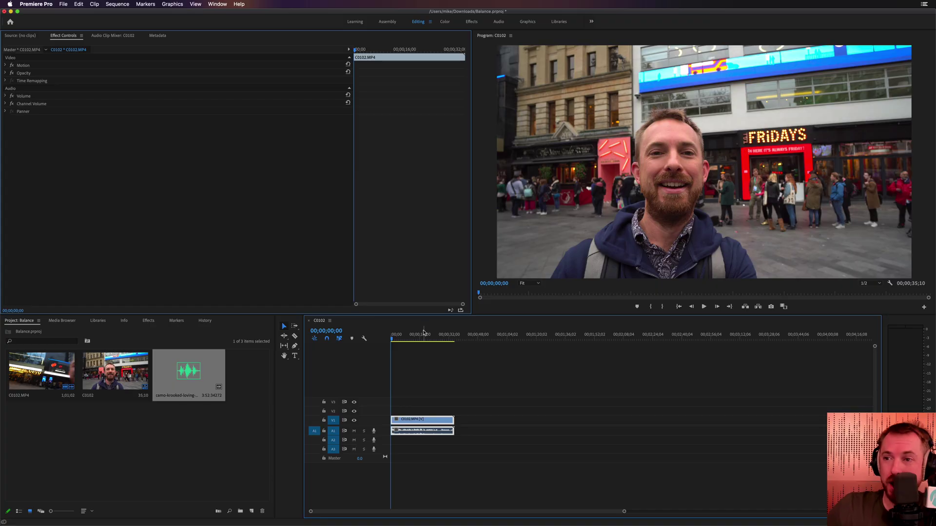
# Fit the whole sequence in the timeline and play the vlog from the start.
pyautogui.click(391, 340)
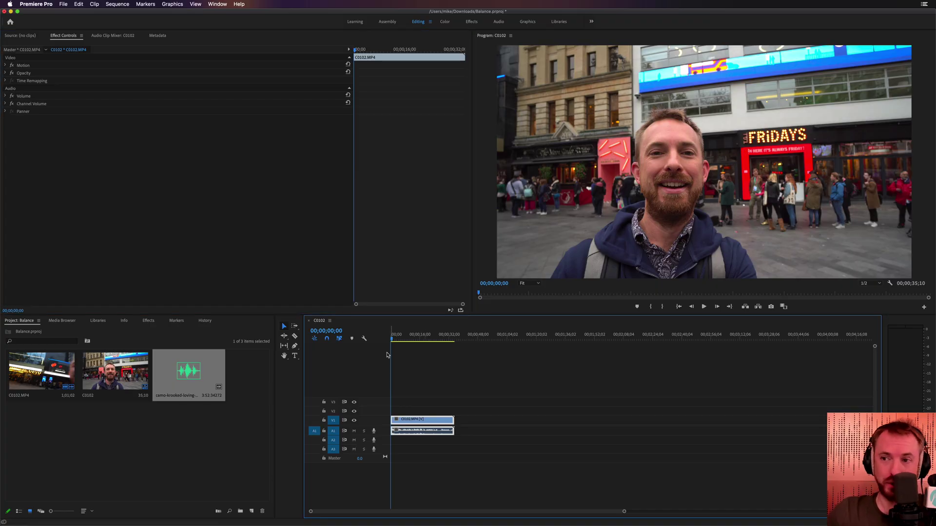
pyautogui.press('\\')
pyautogui.press('space')
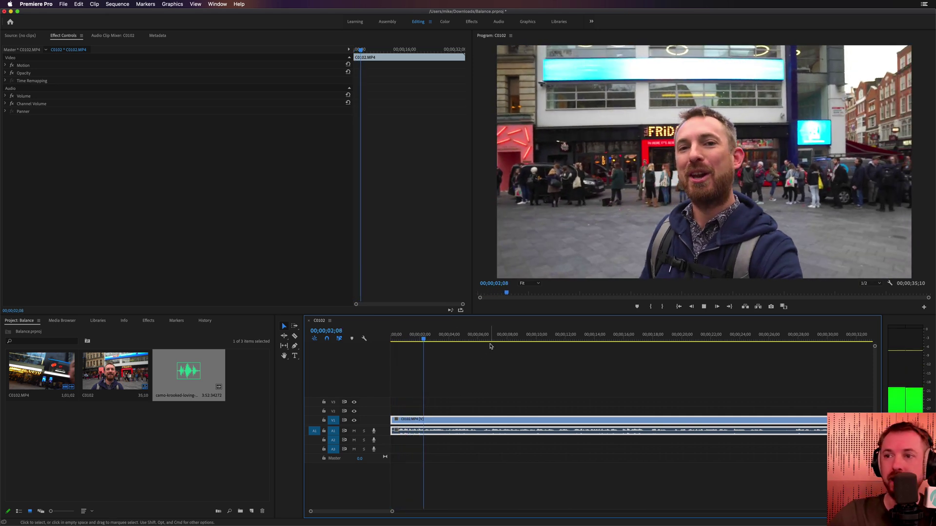
pyautogui.press('space')
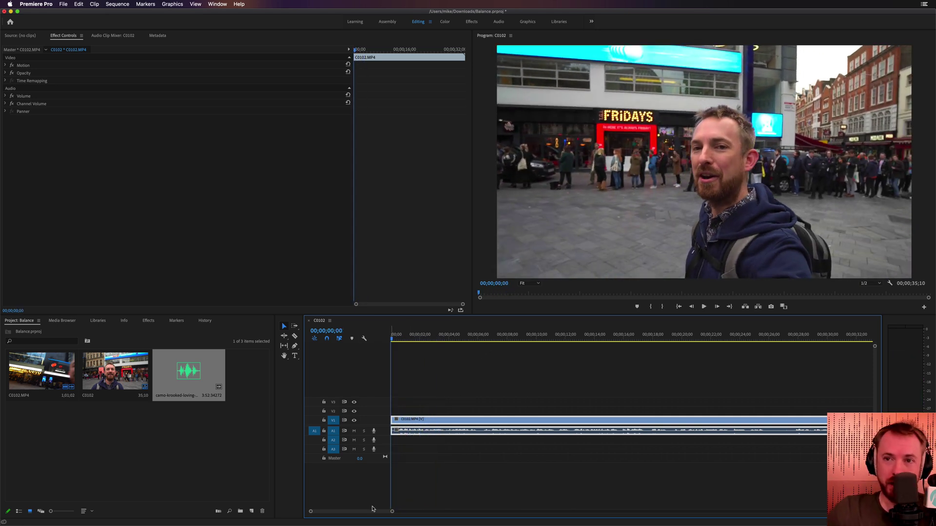
pyautogui.press('Home')
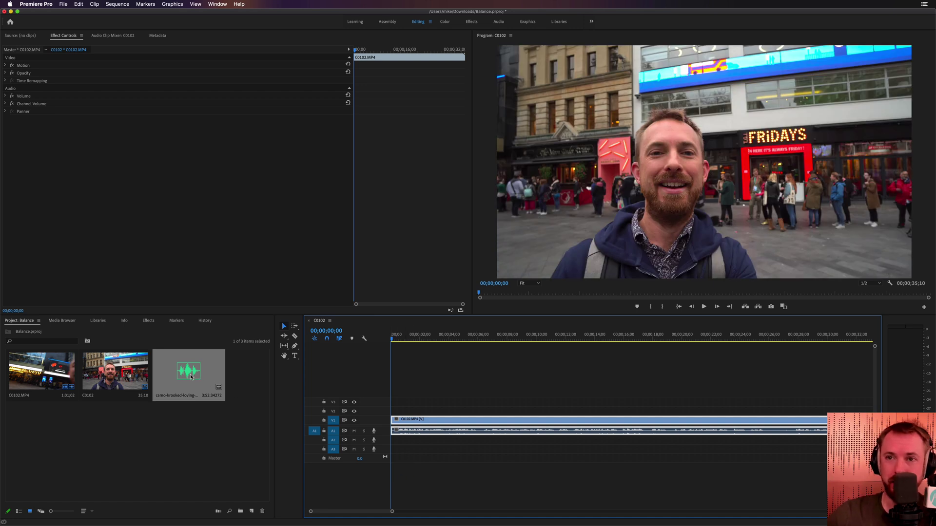
# Place the music file on track A2 and play the sequence with it.
pyautogui.moveTo(189, 375); pyautogui.dragTo(394, 444)
pyautogui.press('space')
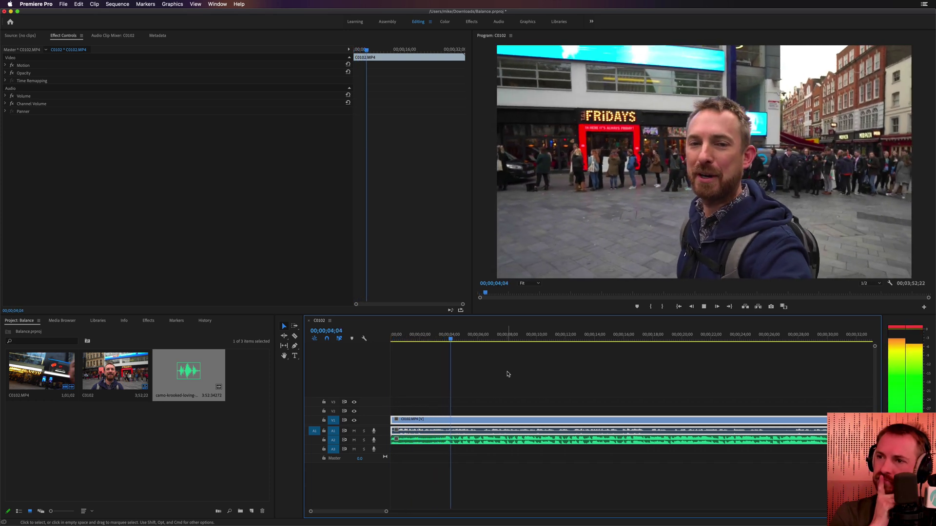
pyautogui.press('space')
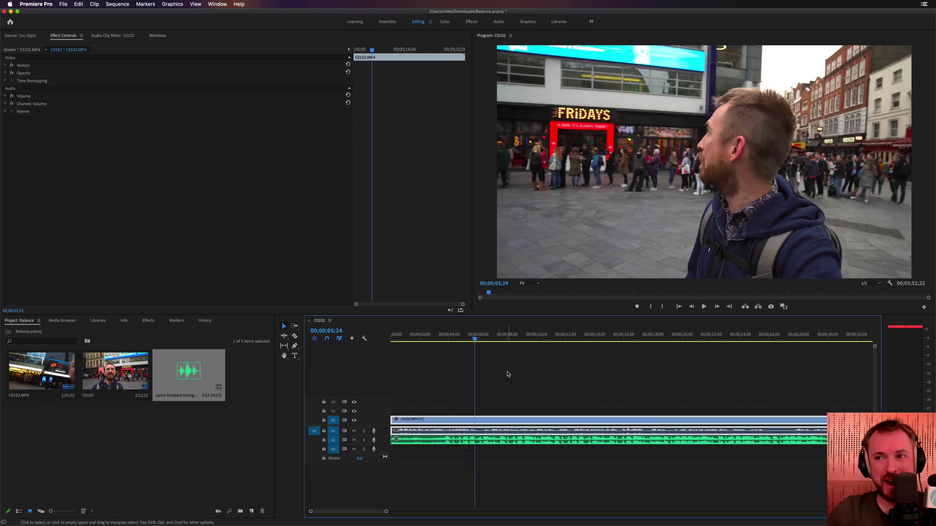
pyautogui.press('Home')
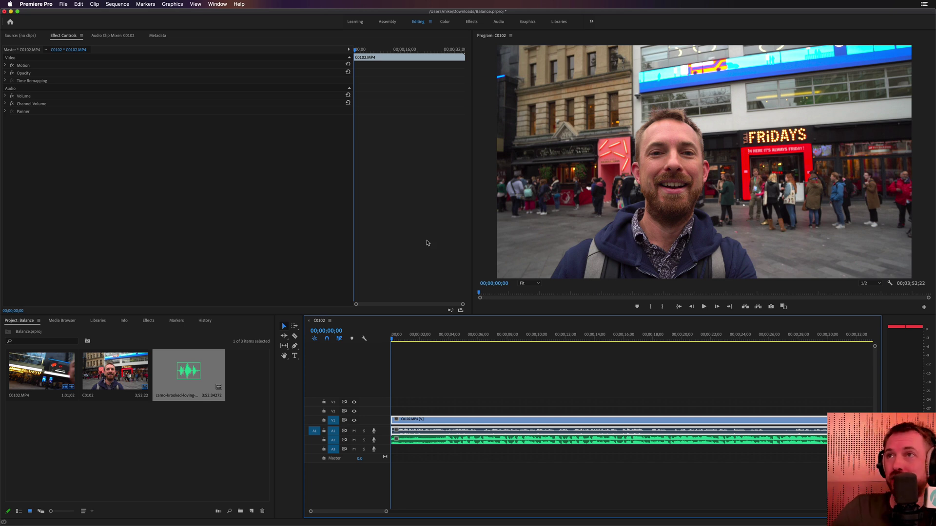
# Switch to the Audio workspace and tag the vlog audio as Dialogue and the A2 clip as Music.
pyautogui.click(498, 22)
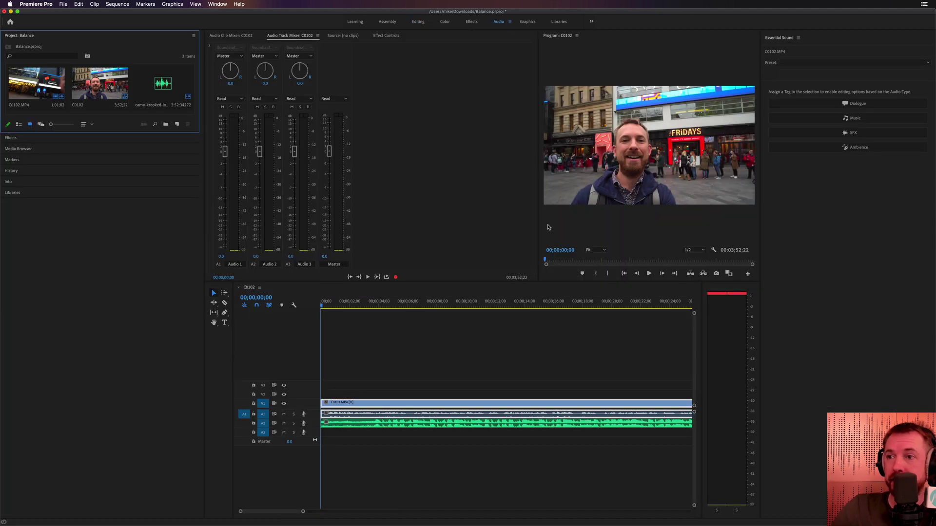
pyautogui.click(369, 417)
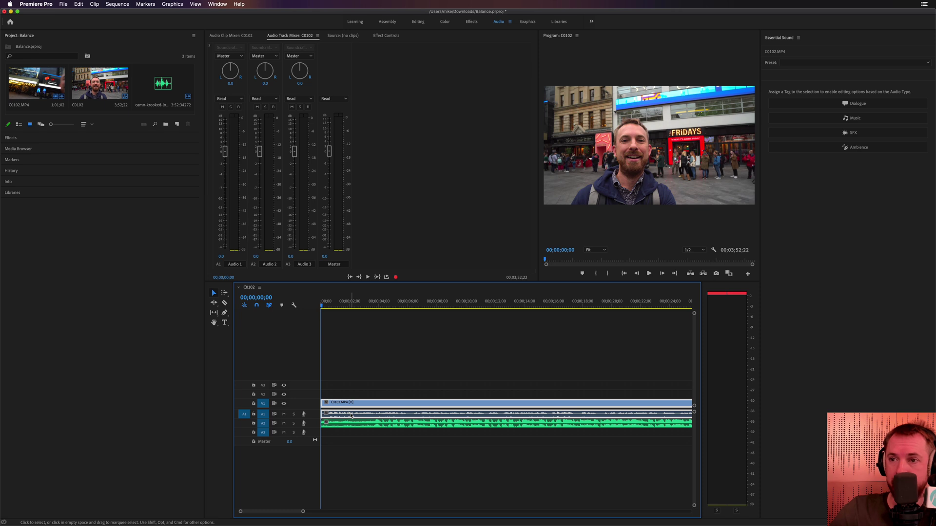
pyautogui.click(854, 104)
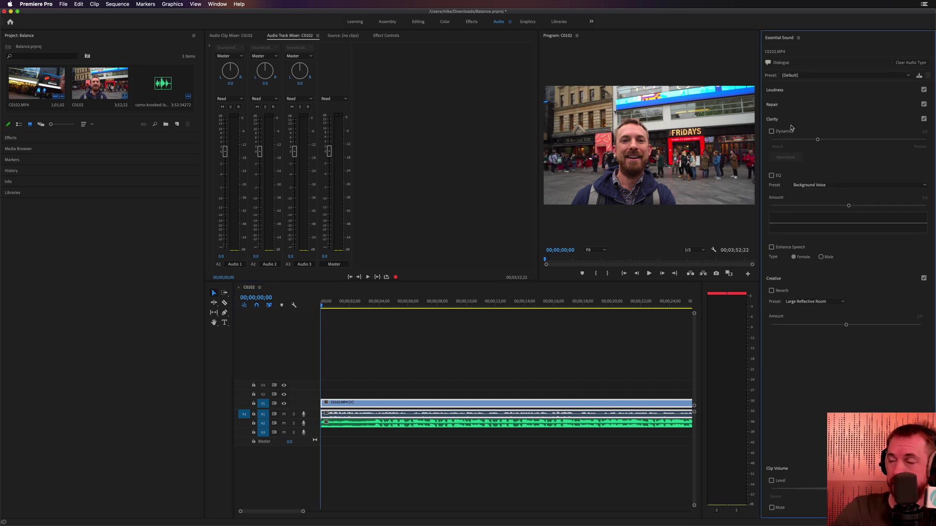
pyautogui.click(411, 423)
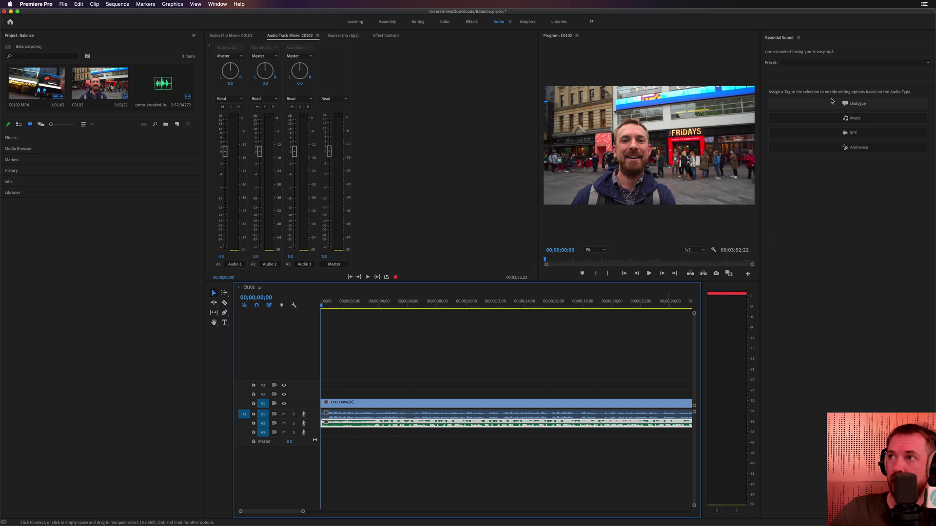
pyautogui.click(832, 118)
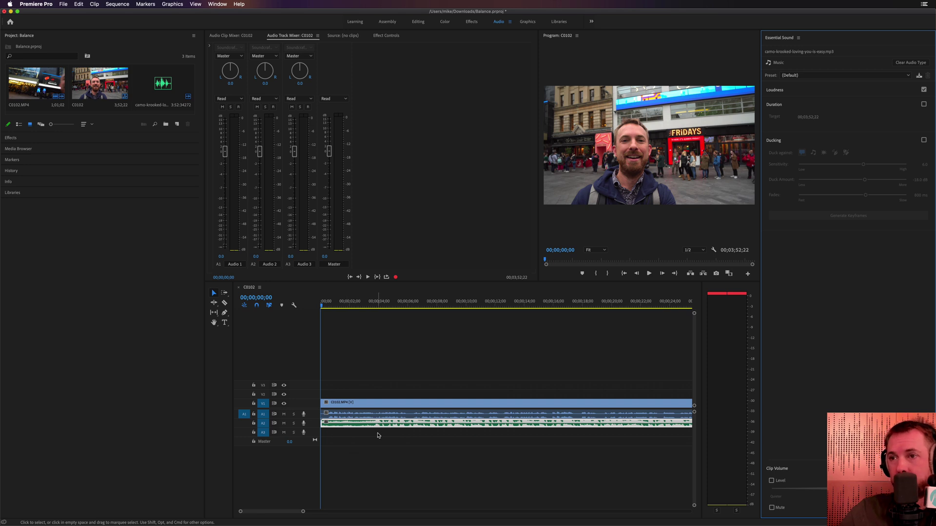
# Zoom in and expand tracks A2 and A1 to show their waveforms.
pyautogui.press('=')
pyautogui.press('=')
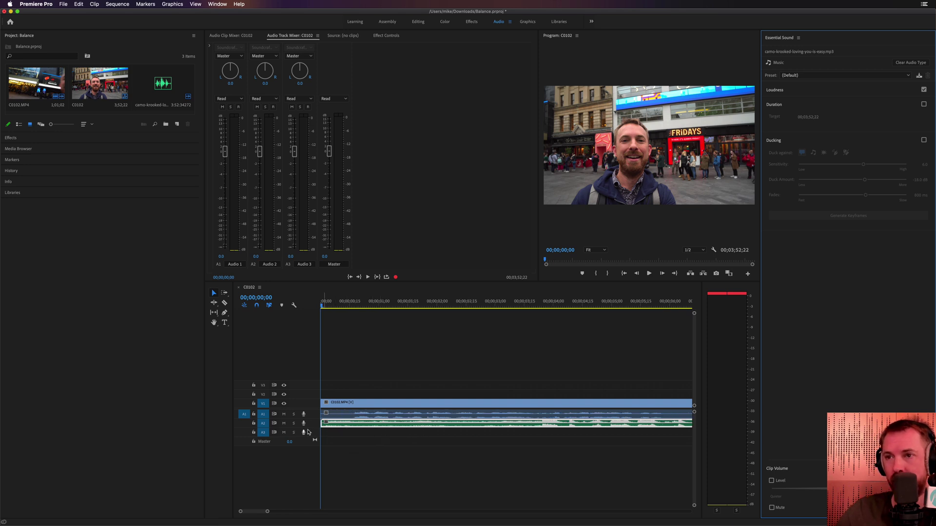
pyautogui.doubleClick(305, 427)
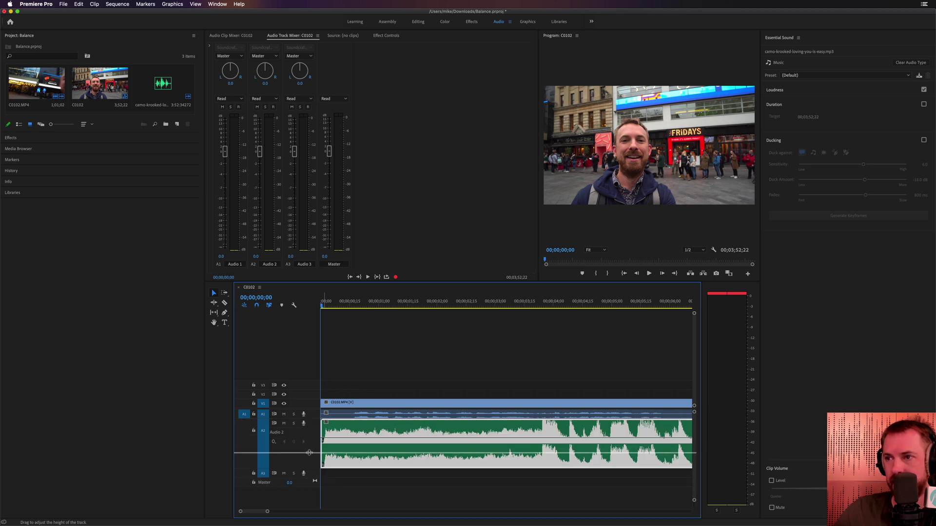
pyautogui.doubleClick(309, 418)
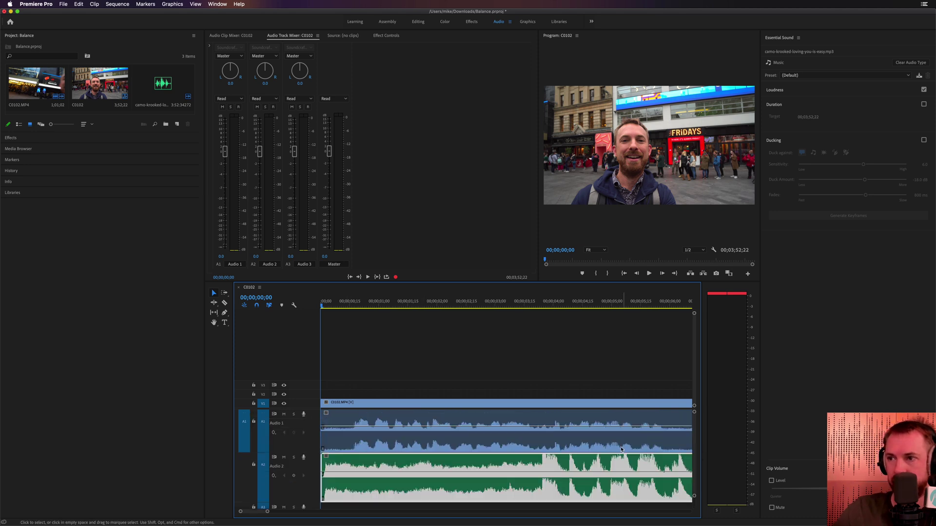
# Slide the vlog clip about three seconds later, extend its start back to zero, and preview.
pyautogui.moveTo(367, 407); pyautogui.dragTo(569, 405)
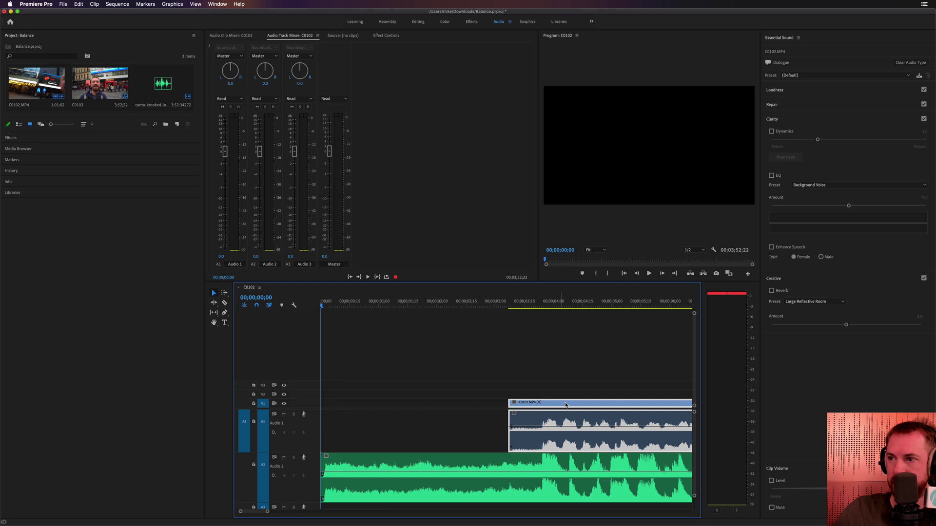
pyautogui.moveTo(510, 443); pyautogui.dragTo(322, 439)
pyautogui.press('space')
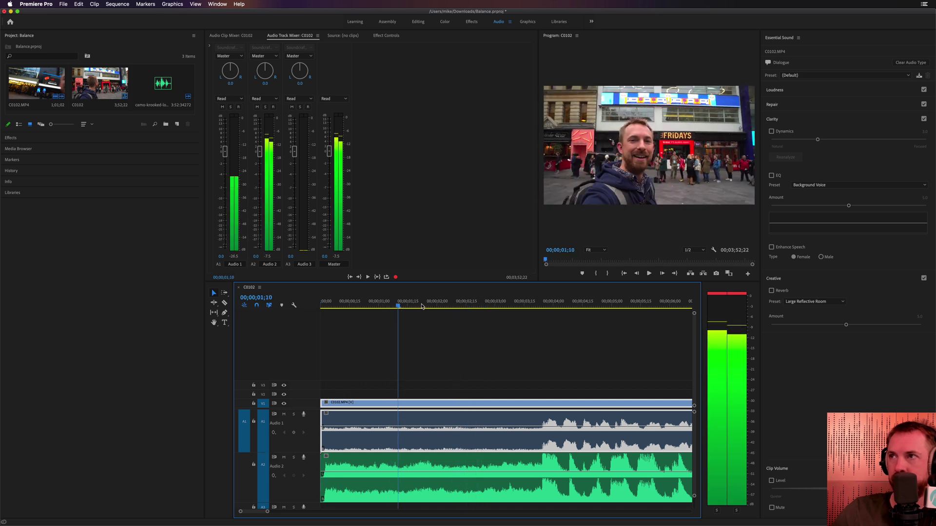
pyautogui.click(417, 302)
pyautogui.press('space')
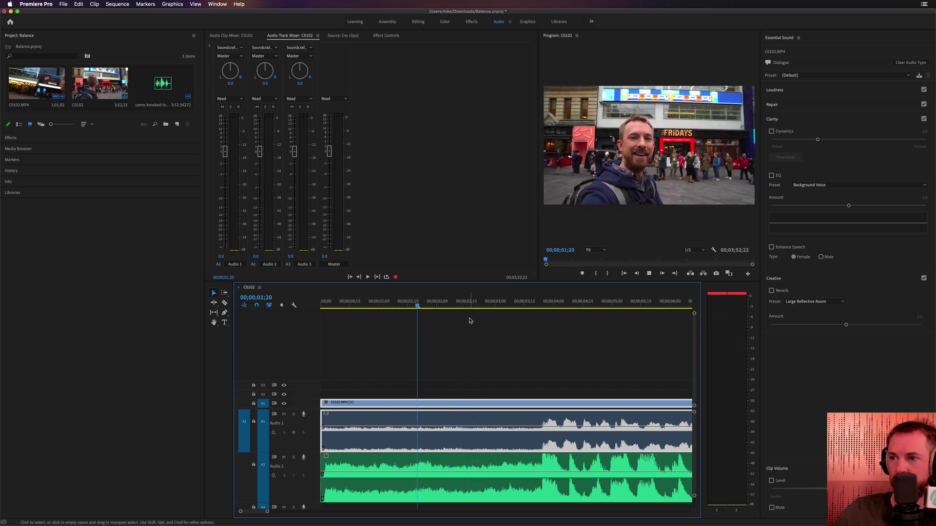
pyautogui.press('space')
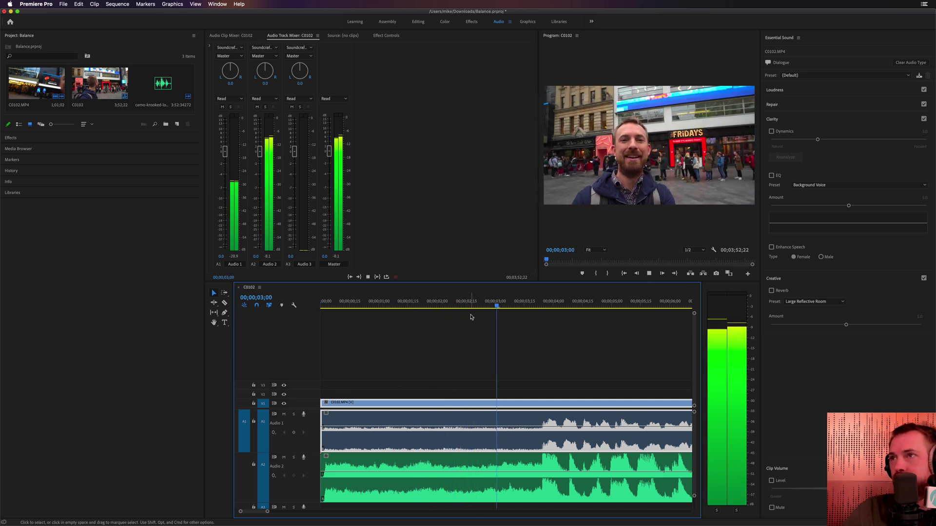
pyautogui.press('-')
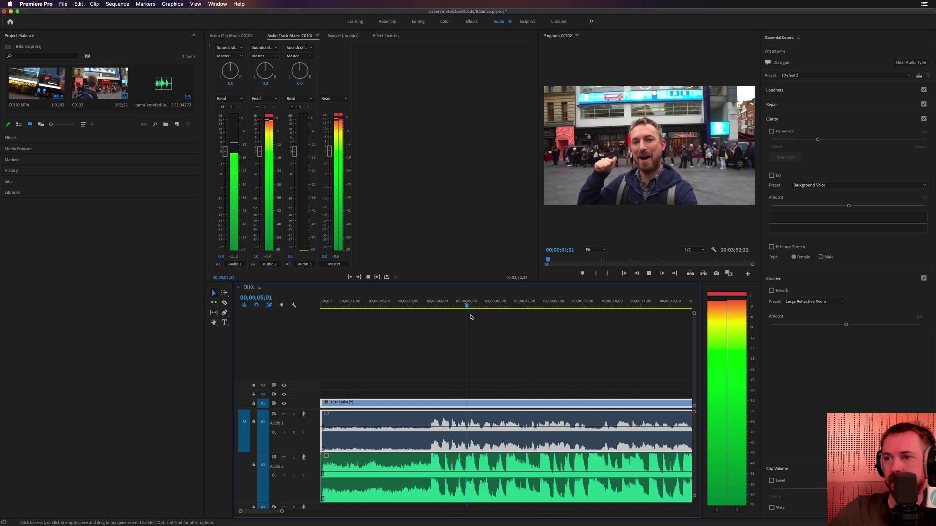
pyautogui.press('space')
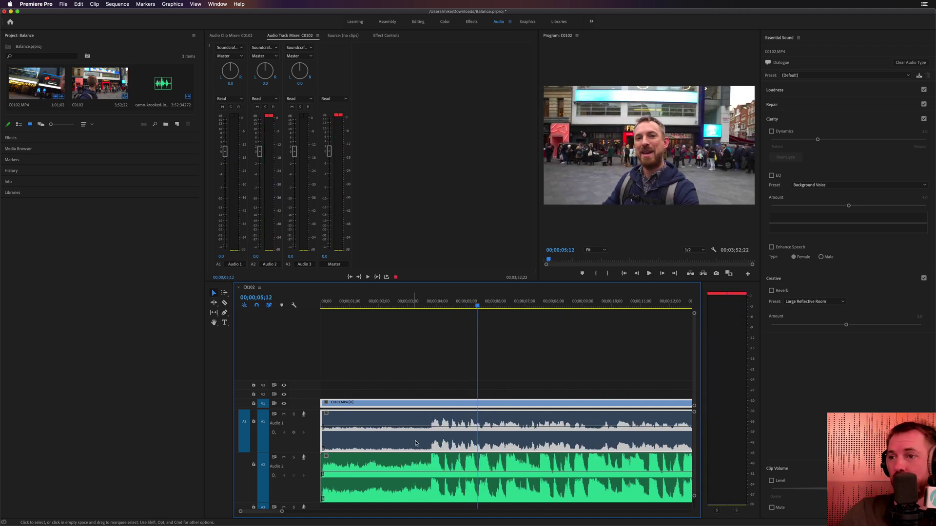
# Enable ducking on the music with shorter fades and -13.0 dB duck amount, then generate keyframes.
pyautogui.click(456, 464)
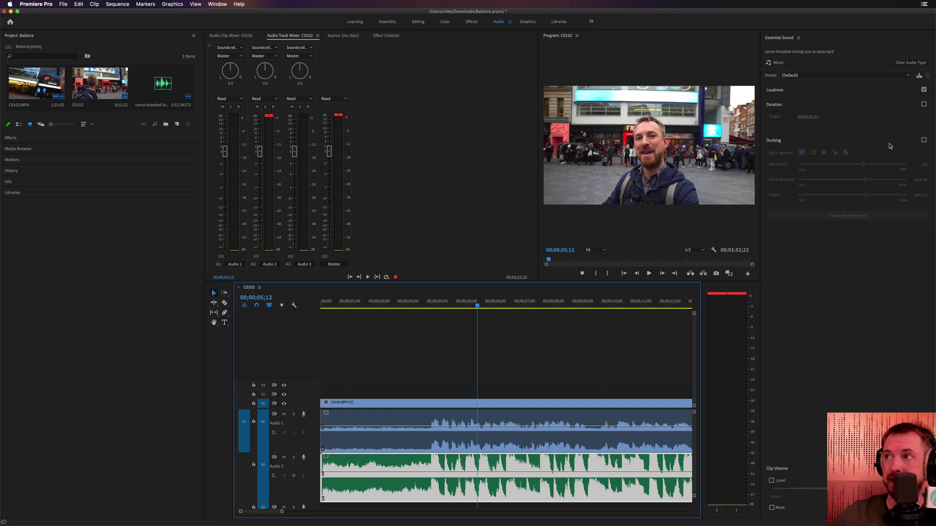
pyautogui.click(924, 140)
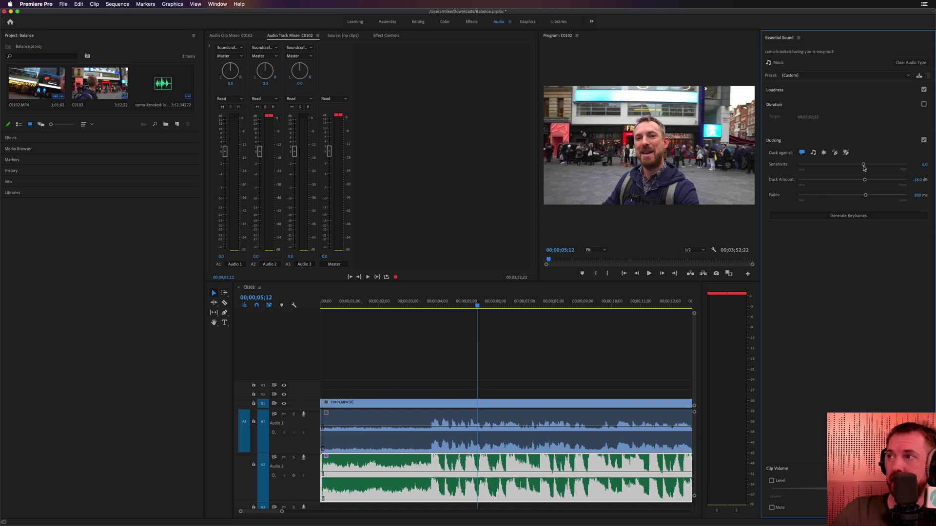
pyautogui.moveTo(865, 194); pyautogui.dragTo(825, 196)
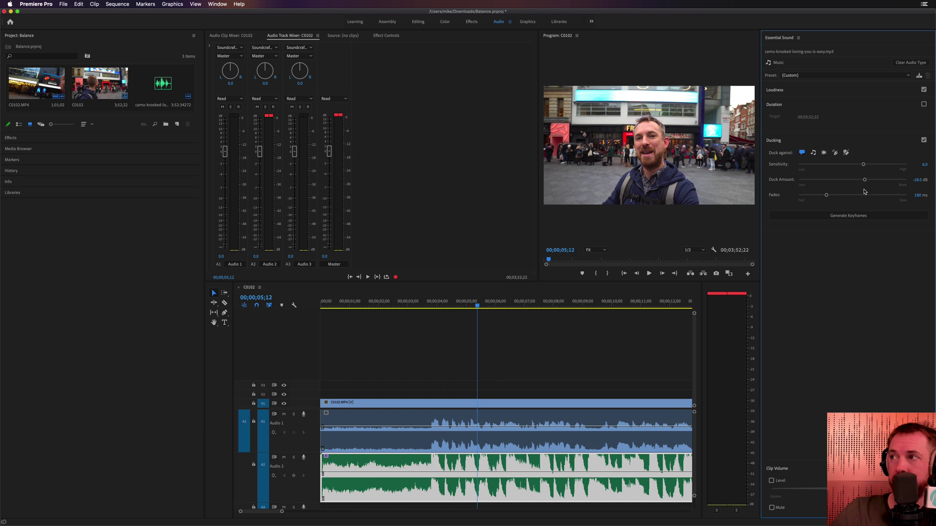
pyautogui.moveTo(864, 180); pyautogui.dragTo(857, 182)
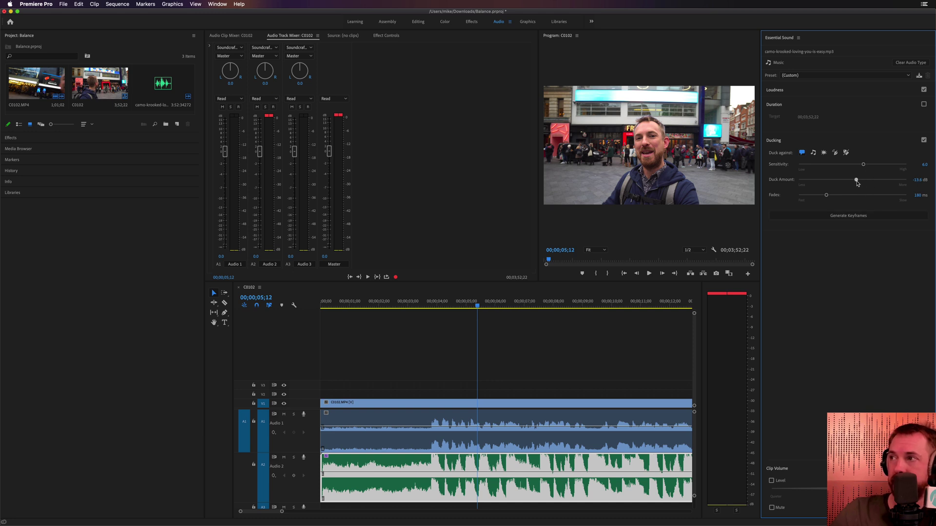
pyautogui.click(863, 217)
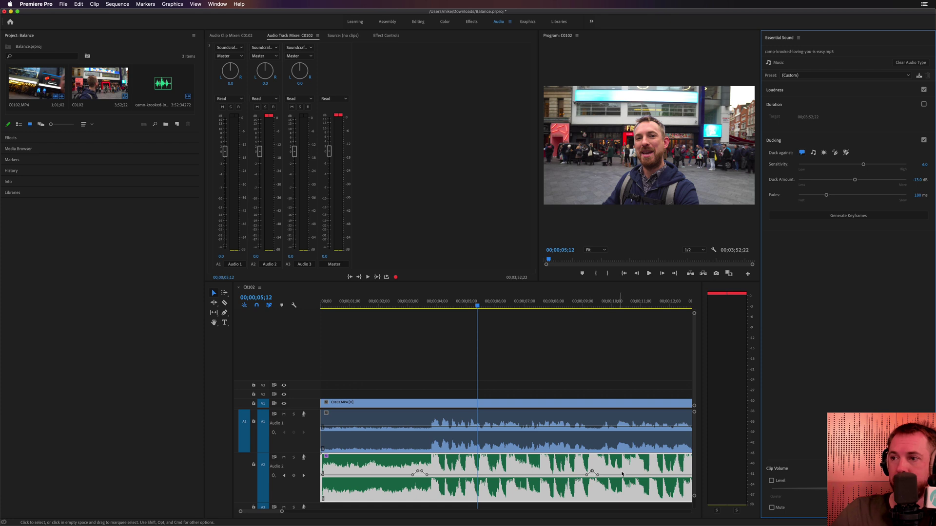
# Listen from 00;00;03;08, then lower ducking sensitivity to 1.9 and regenerate the keyframes.
pyautogui.click(415, 305)
pyautogui.press('space')
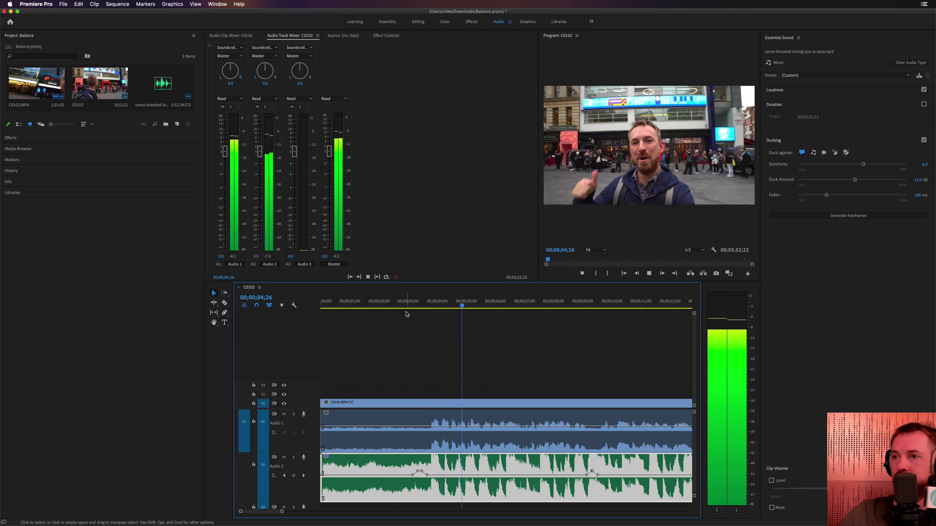
pyautogui.press('-')
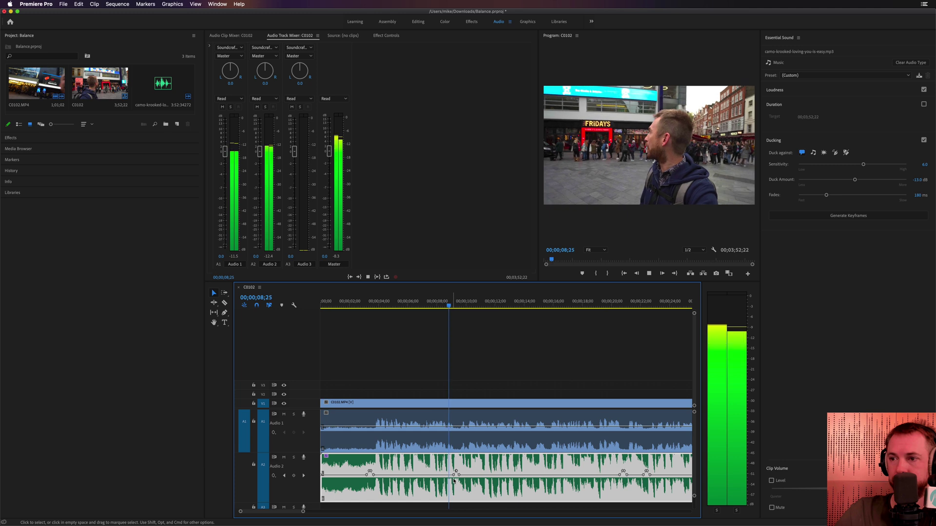
pyautogui.press('space')
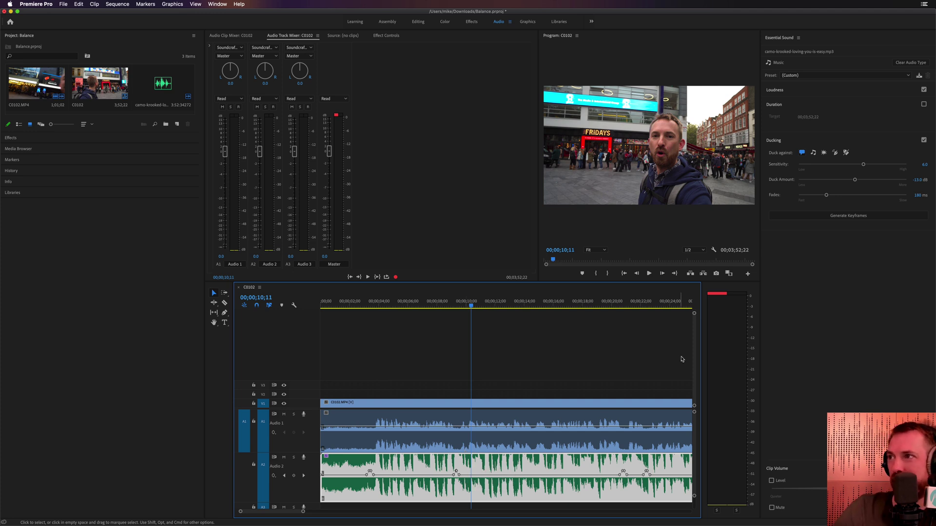
pyautogui.moveTo(864, 164); pyautogui.dragTo(819, 164)
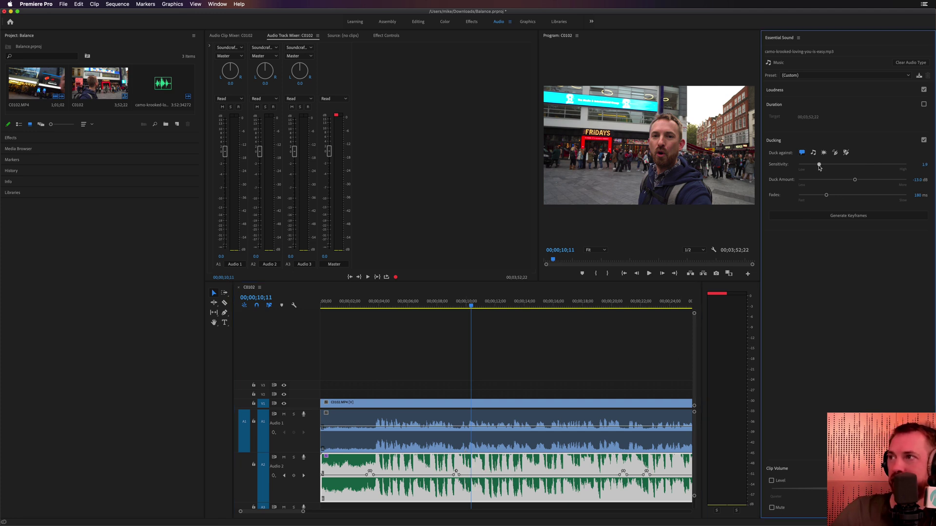
pyautogui.click(830, 218)
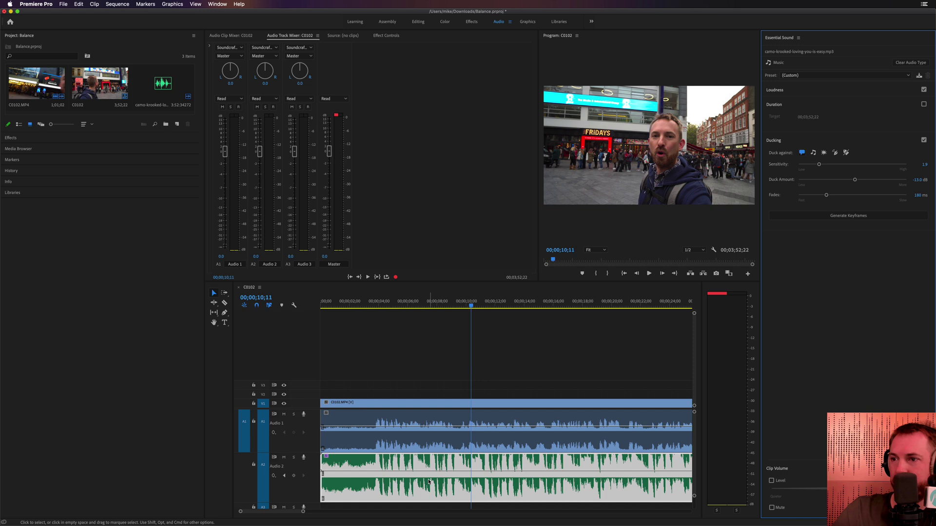
# Raise ducking sensitivity to about 4.3 and regenerate the keyframes at -17.0 dB, checking playback.
pyautogui.click(880, 164)
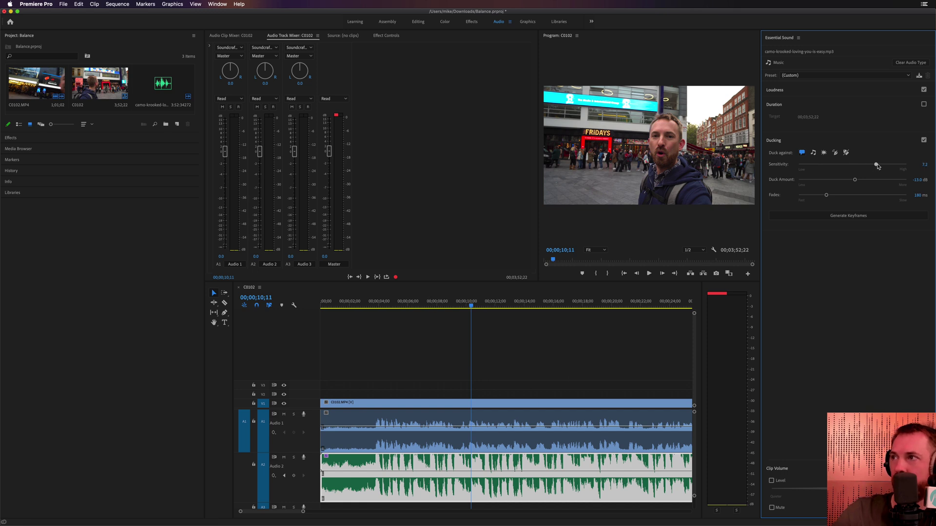
pyautogui.click(824, 216)
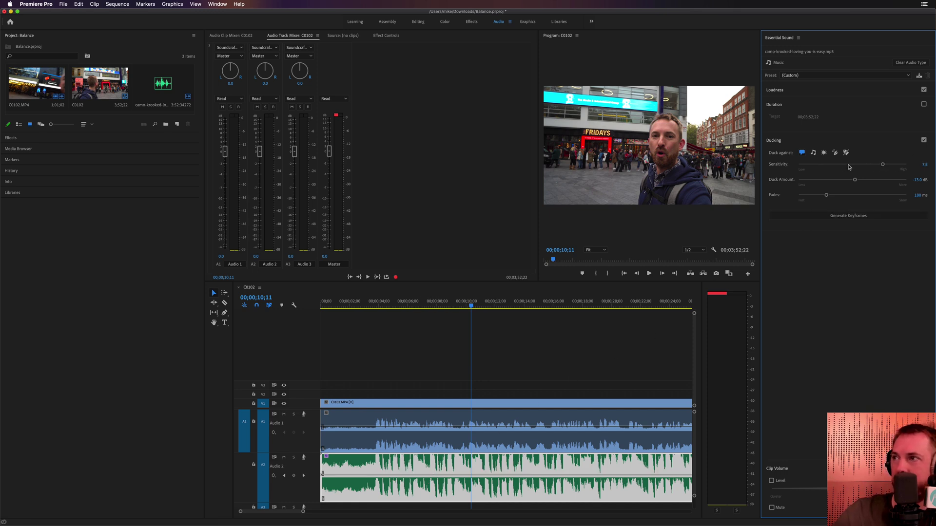
pyautogui.click(837, 216)
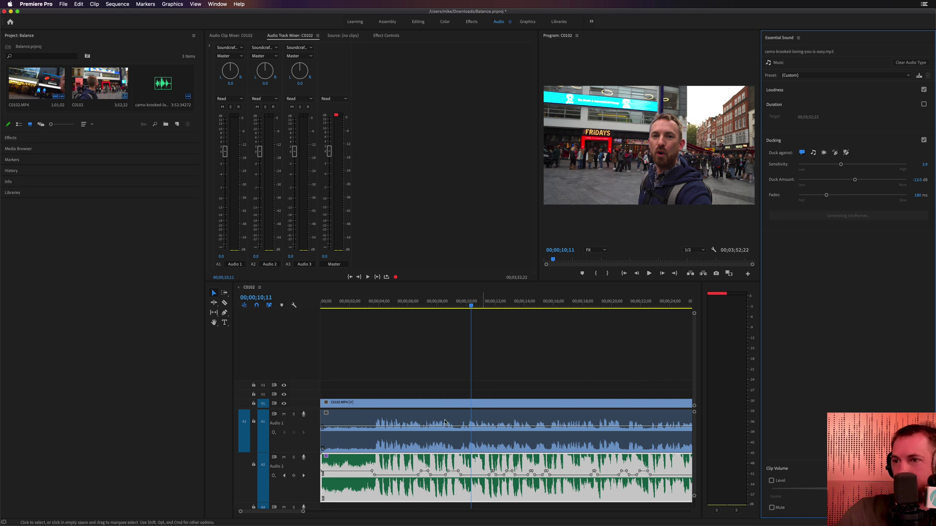
pyautogui.click(408, 303)
pyautogui.press('space')
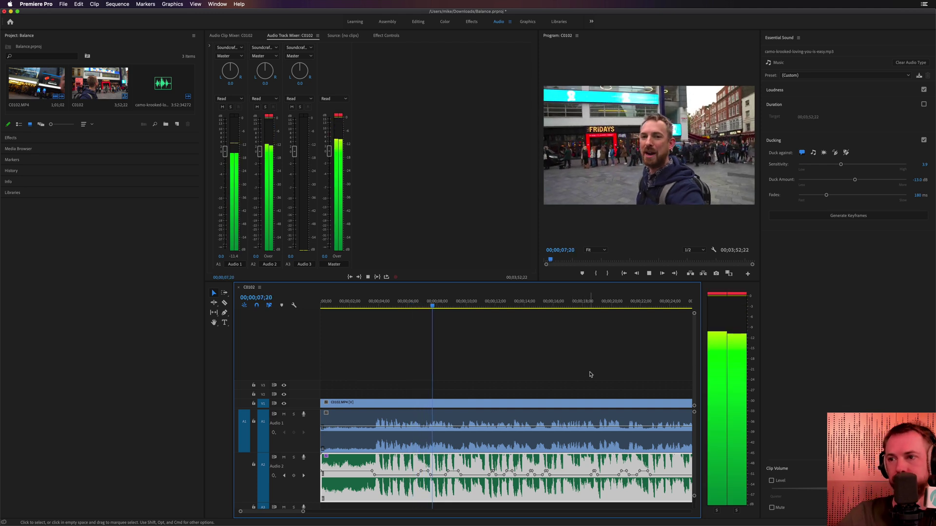
pyautogui.moveTo(840, 164); pyautogui.dragTo(844, 167)
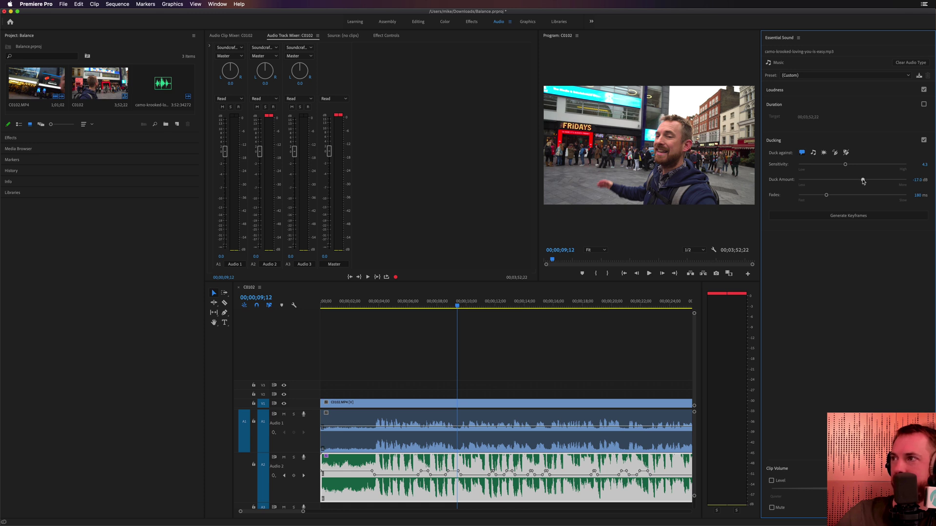
pyautogui.click(815, 216)
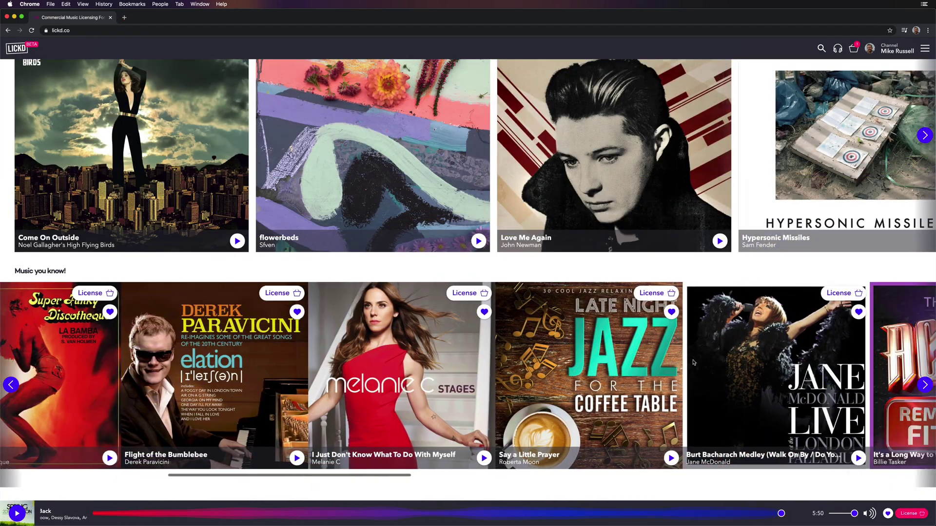
# Add standard licences for Ave Maria and I'm Yours to the Lickd cart.
pyautogui.hscroll(10, 693, 361)
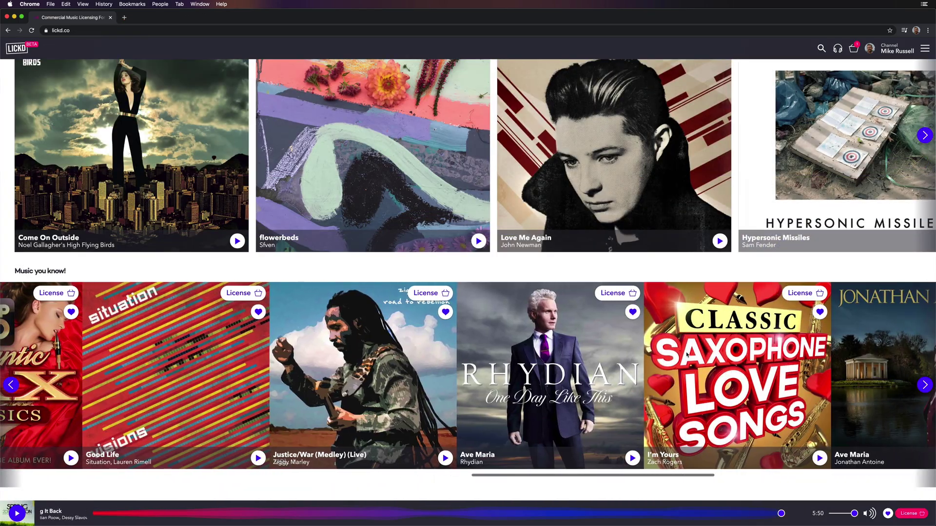
pyautogui.click(607, 299)
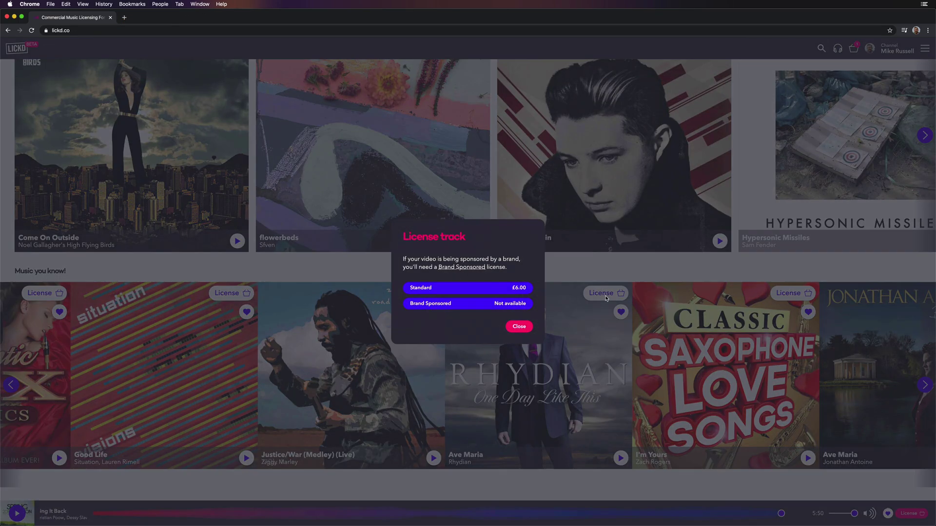
pyautogui.click(527, 291)
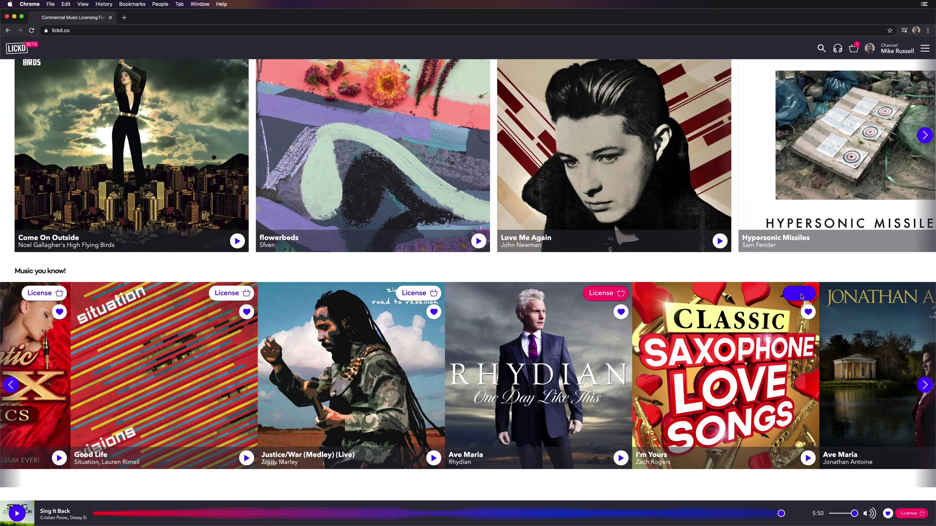
pyautogui.click(789, 293)
pyautogui.click(521, 288)
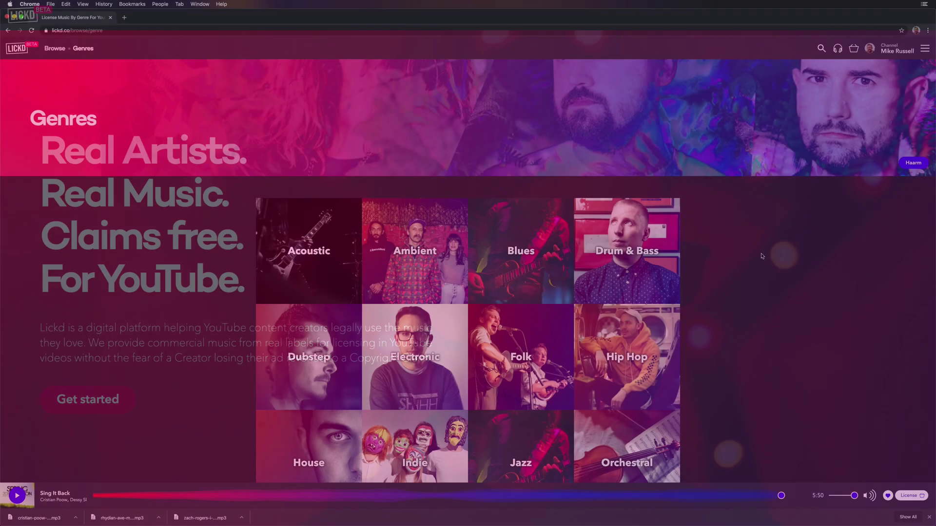
# Scroll down through the Lickd genre listing.
pyautogui.scroll(-3, 762, 256)
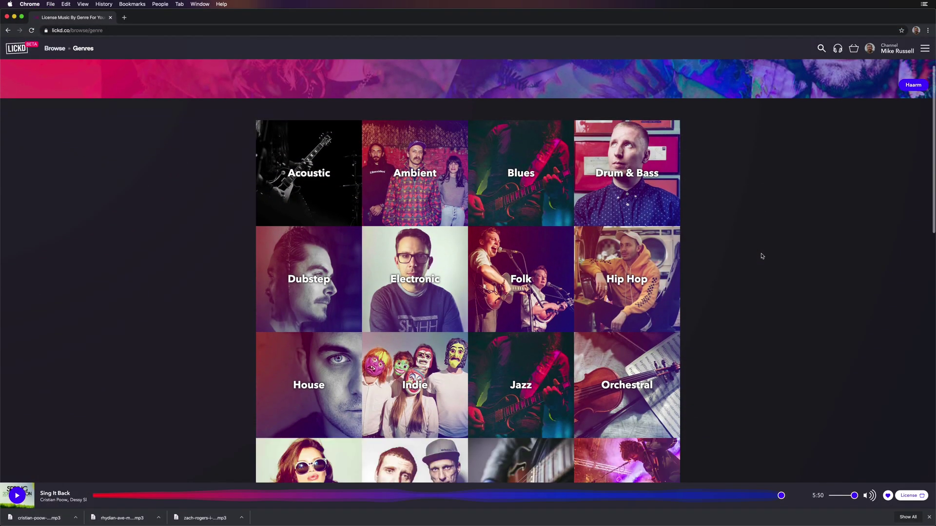
pyautogui.scroll(-3, 761, 256)
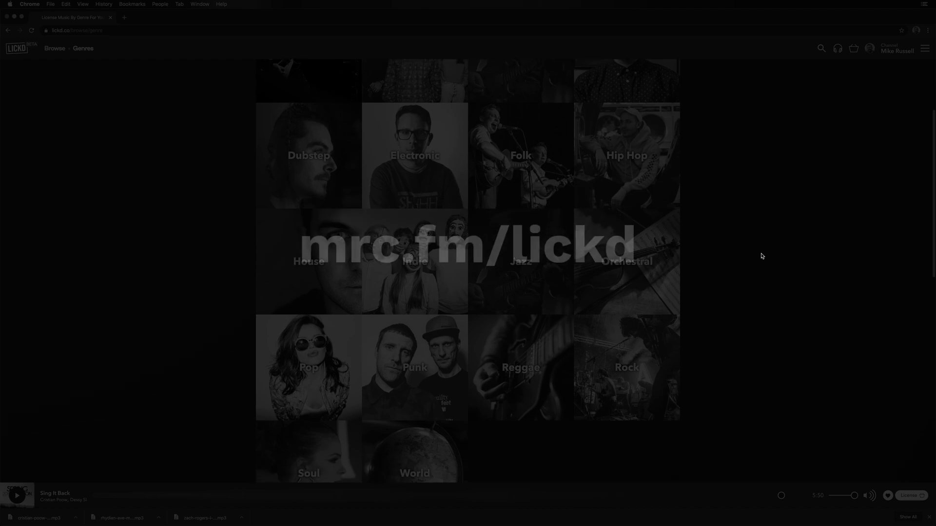
pyautogui.scroll(-1, 762, 256)
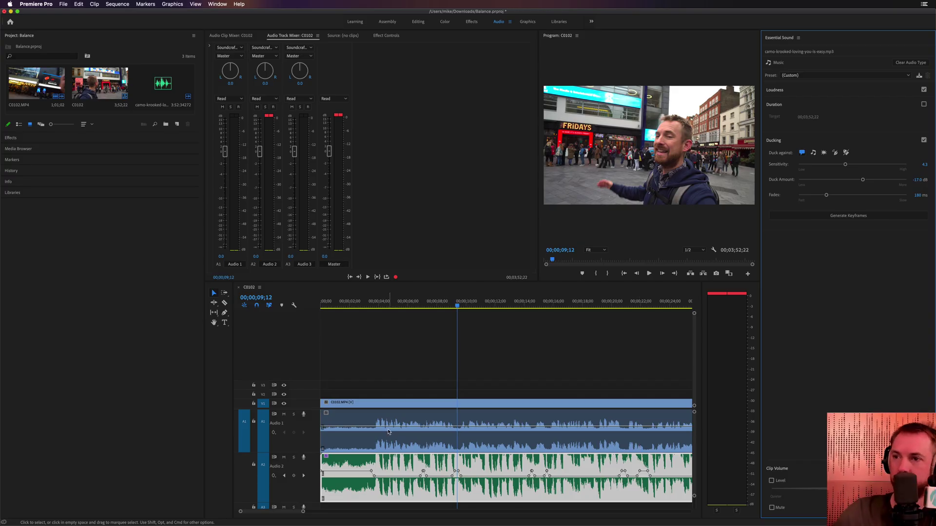
# Select all clips and enable Clarity Dynamics on the dialogue, raising it to about 7.9.
pyautogui.click(566, 388)
pyautogui.press('super+a')
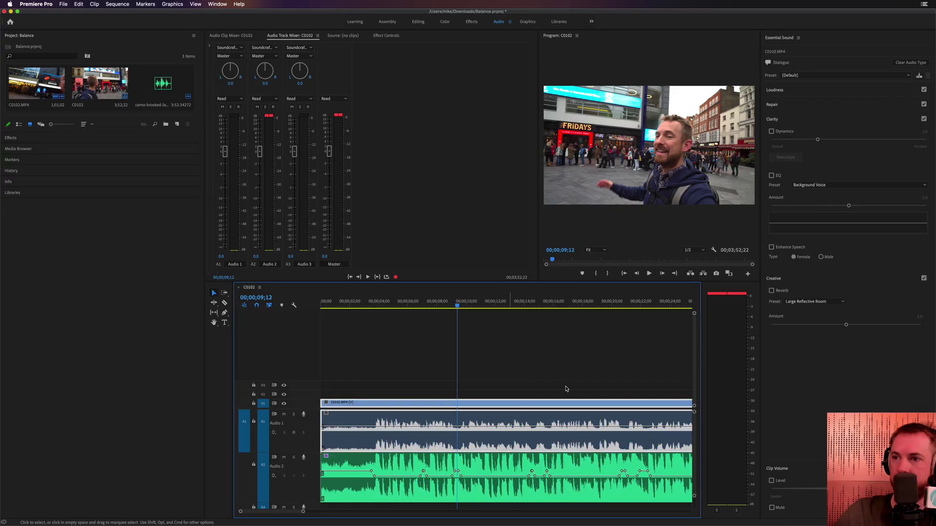
pyautogui.click(772, 131)
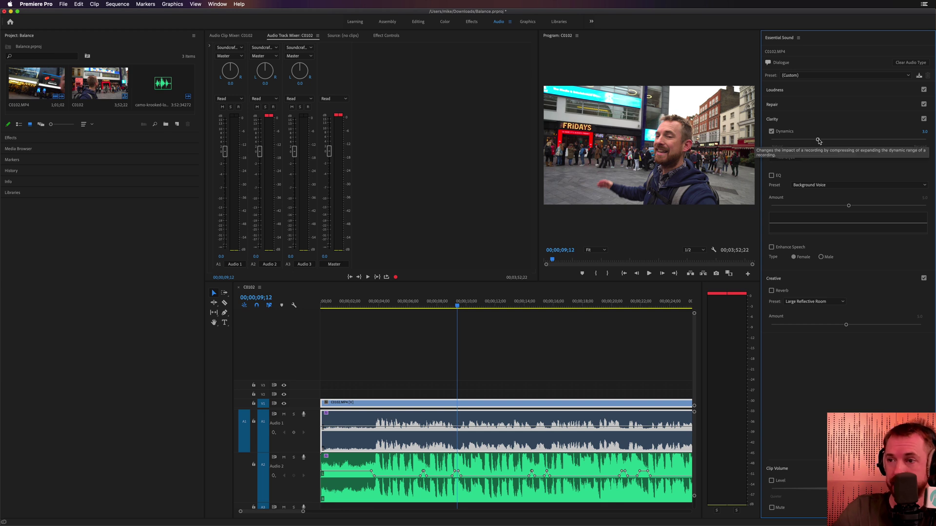
pyautogui.press('space')
pyautogui.moveTo(819, 140); pyautogui.dragTo(893, 141)
pyautogui.press('space')
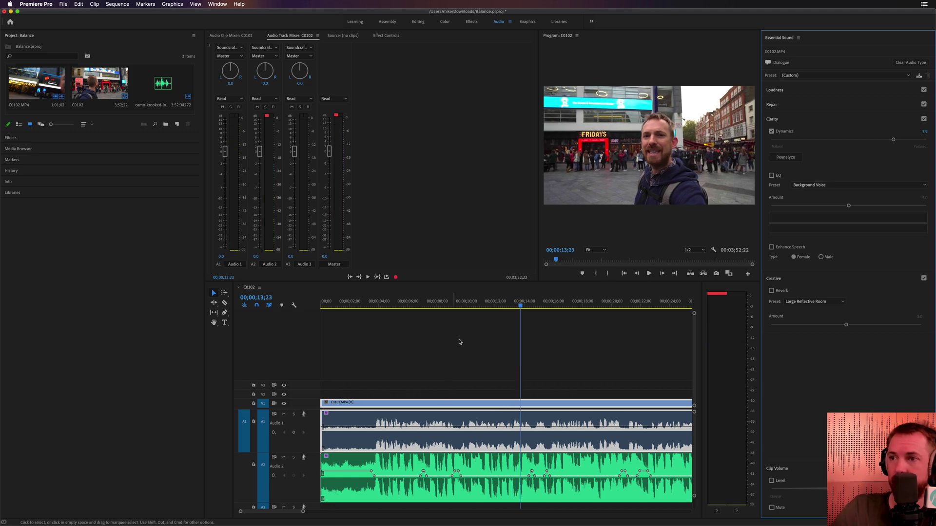
pyautogui.click(464, 305)
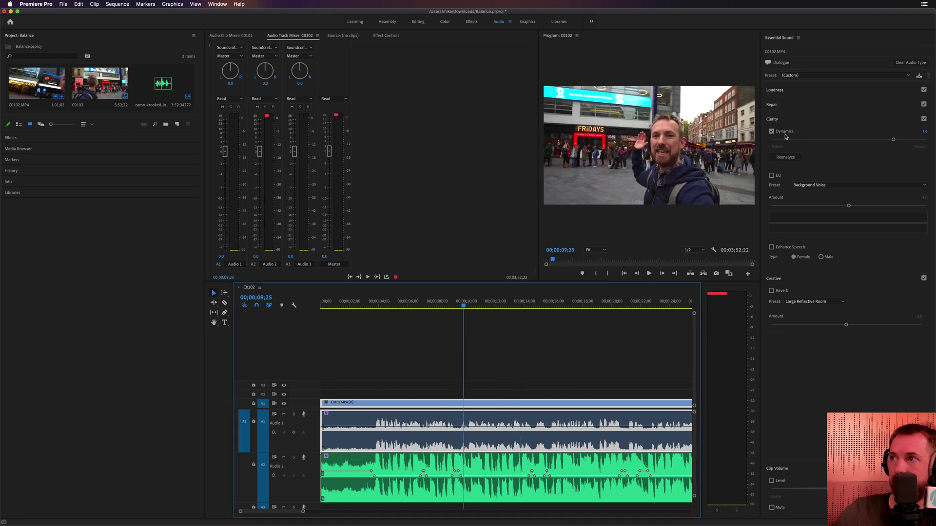
# Enable dialogue EQ with the Subtle Boost (Male) preset at an amount of 6.7.
pyautogui.click(772, 176)
pyautogui.click(804, 185)
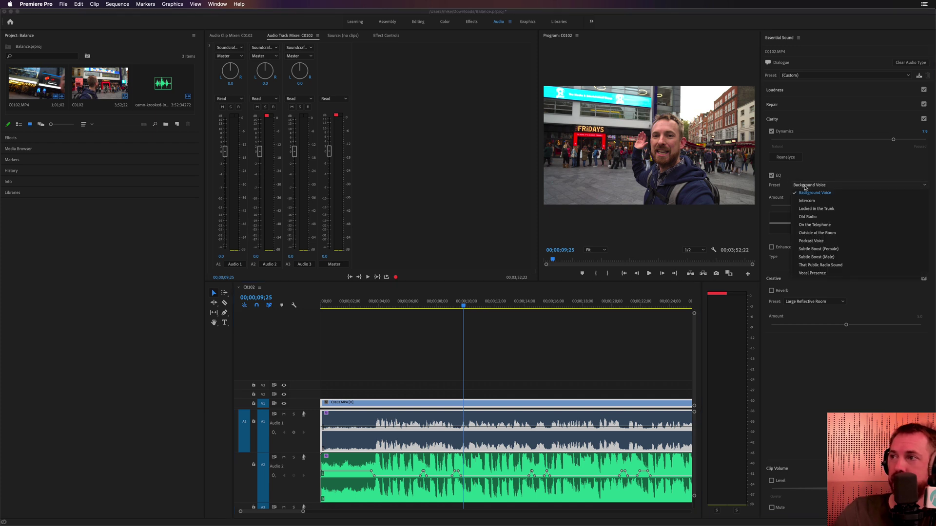
pyautogui.click(824, 258)
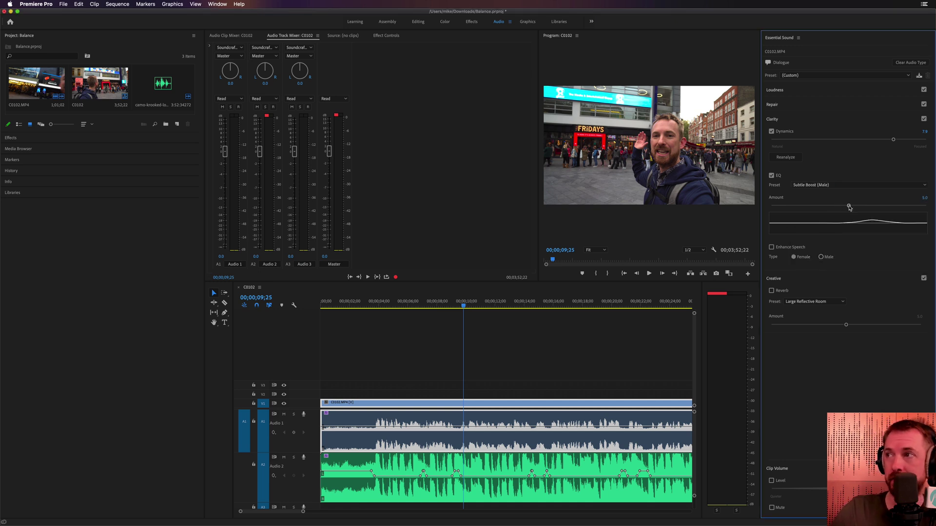
pyautogui.press('space')
pyautogui.moveTo(849, 207); pyautogui.dragTo(875, 207)
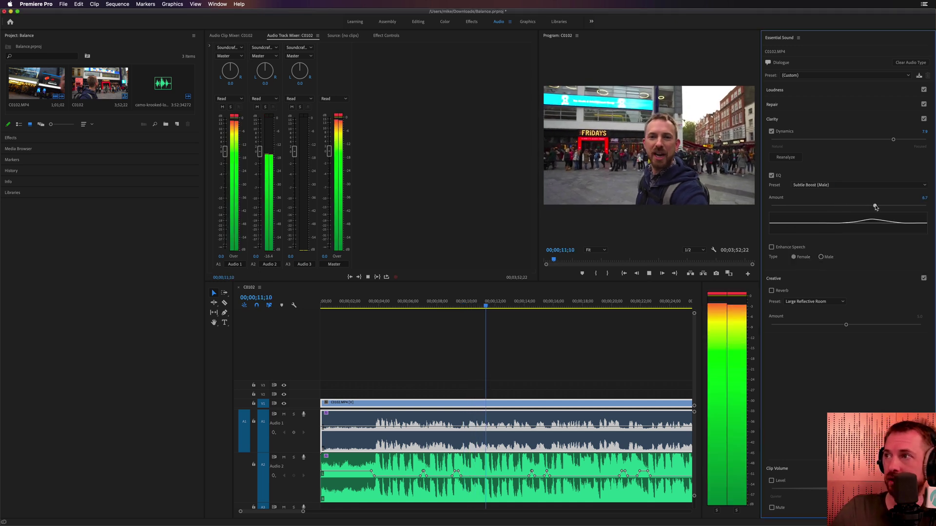
pyautogui.press('space')
# Enhance speech for a male voice and lower Dynamics to 4.9, previewing from about 4 seconds.
pyautogui.click(821, 257)
pyautogui.press('space')
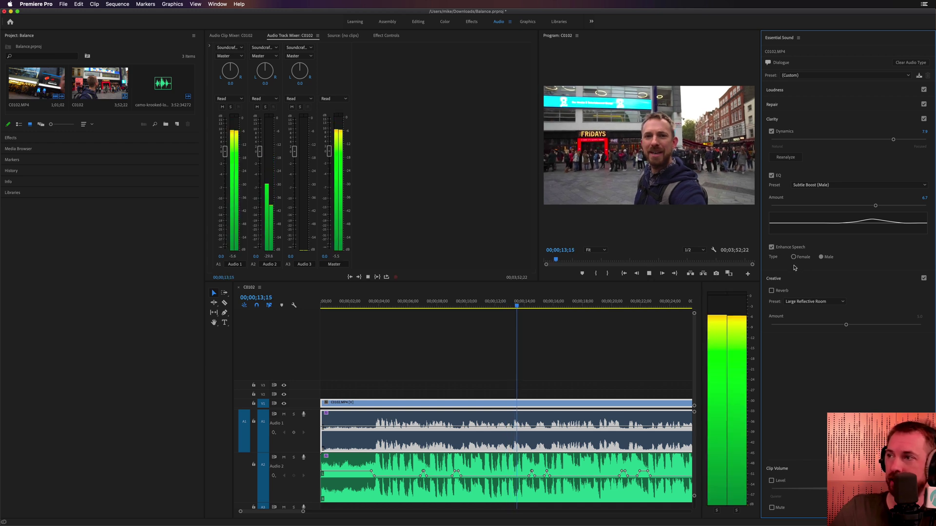
pyautogui.press('space')
pyautogui.moveTo(486, 299); pyautogui.dragTo(378, 299)
pyautogui.press('space')
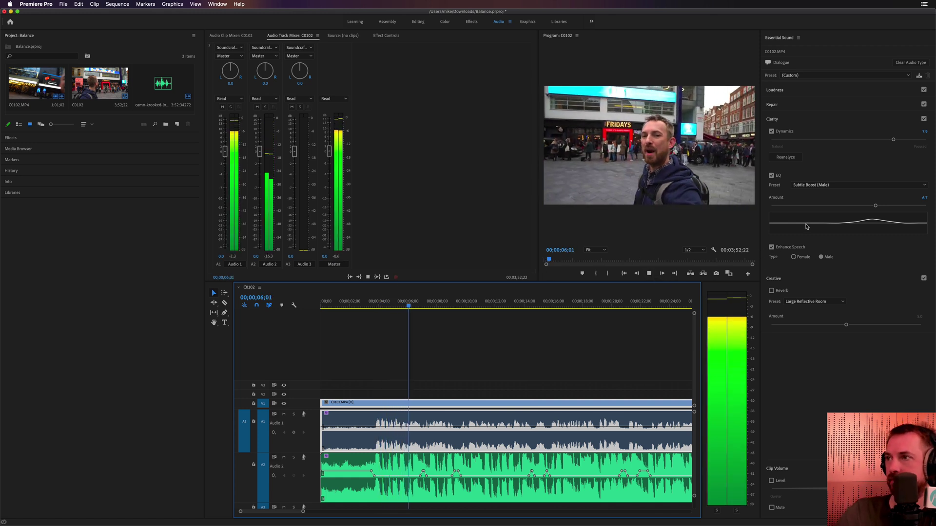
pyautogui.moveTo(859, 140); pyautogui.dragTo(852, 140)
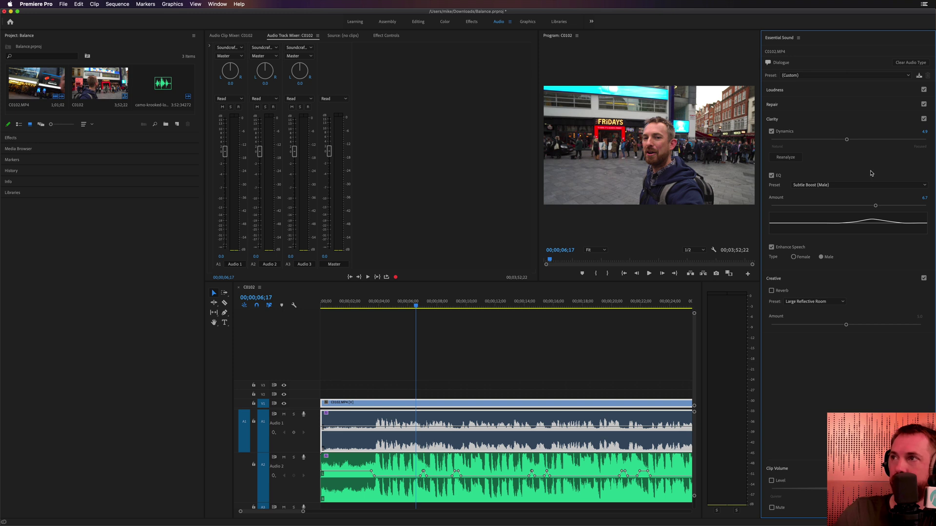
pyautogui.click(380, 300)
pyautogui.press('space')
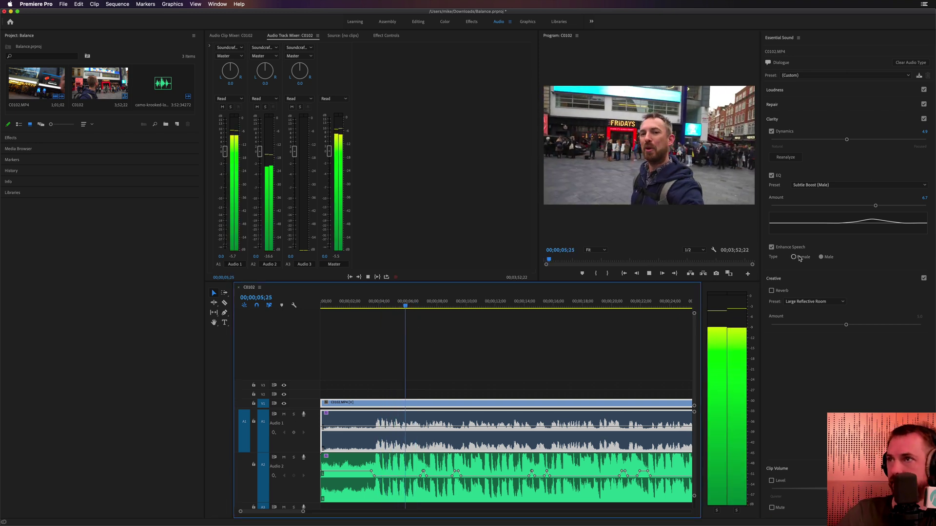
pyautogui.press('space')
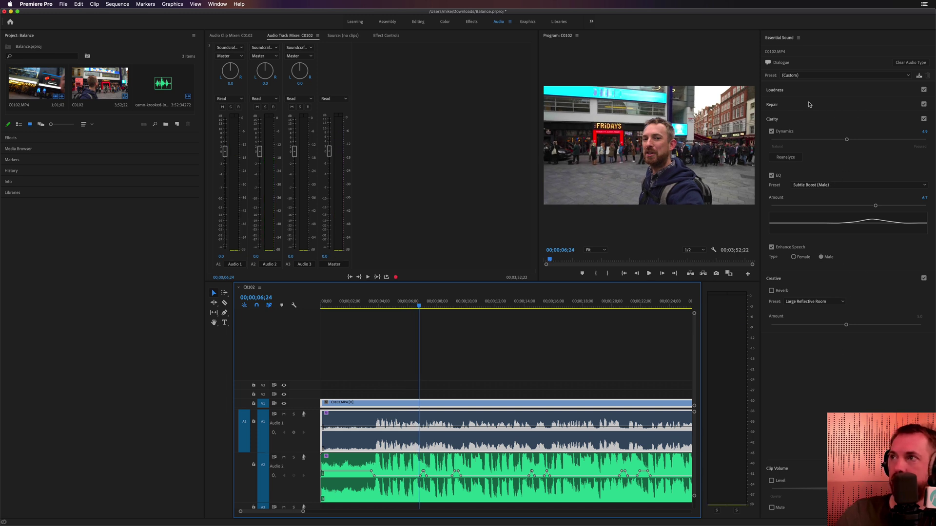
# Enable Reduce Noise under Repair for the dialogue and set it to about 2.5 during playback.
pyautogui.click(790, 104)
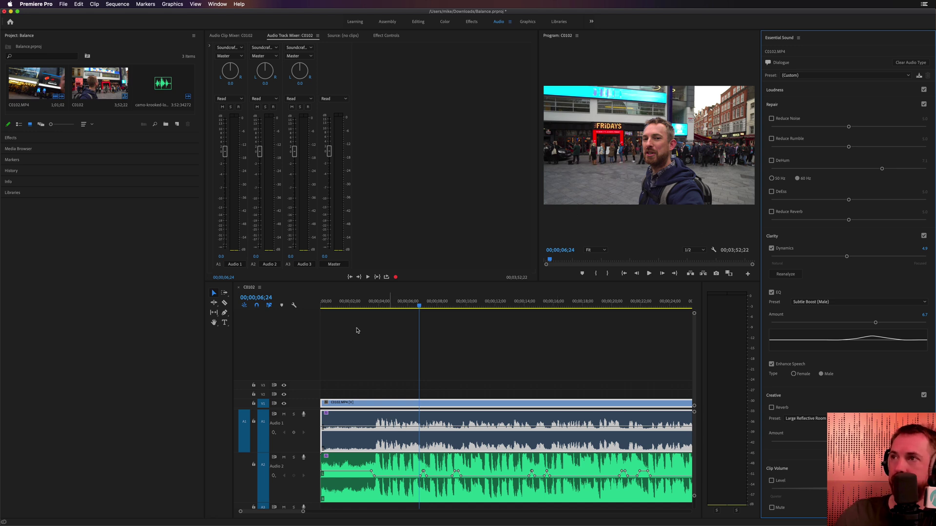
pyautogui.click(378, 303)
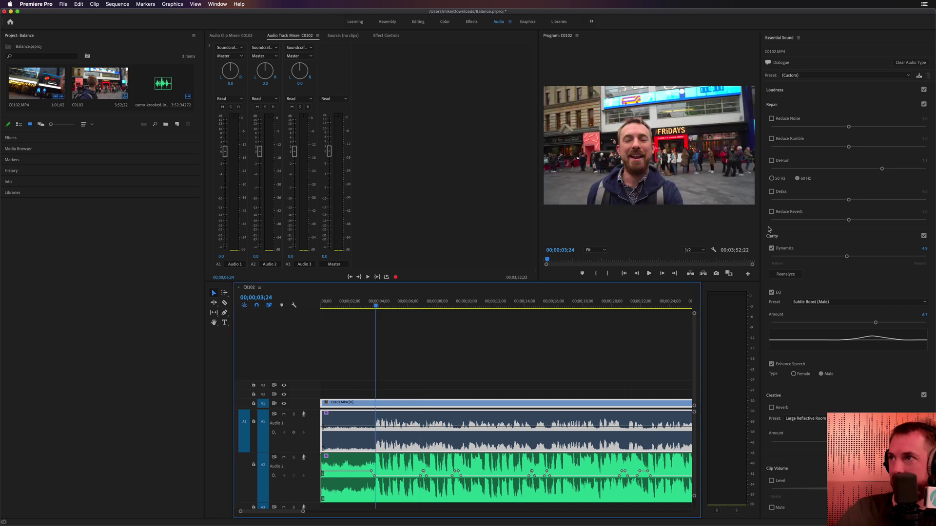
pyautogui.click(772, 118)
pyautogui.moveTo(848, 127); pyautogui.dragTo(810, 127)
pyautogui.press('space')
pyautogui.press('space')
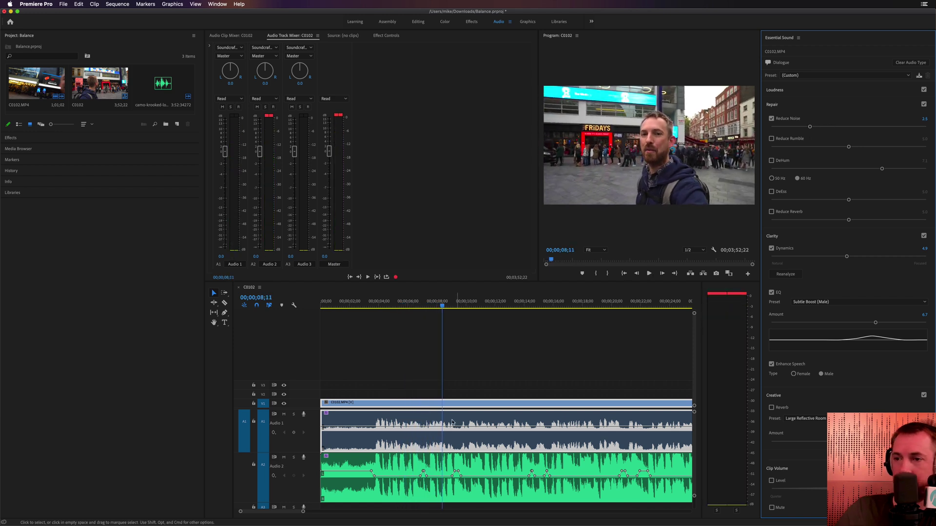
pyautogui.moveTo(447, 427)
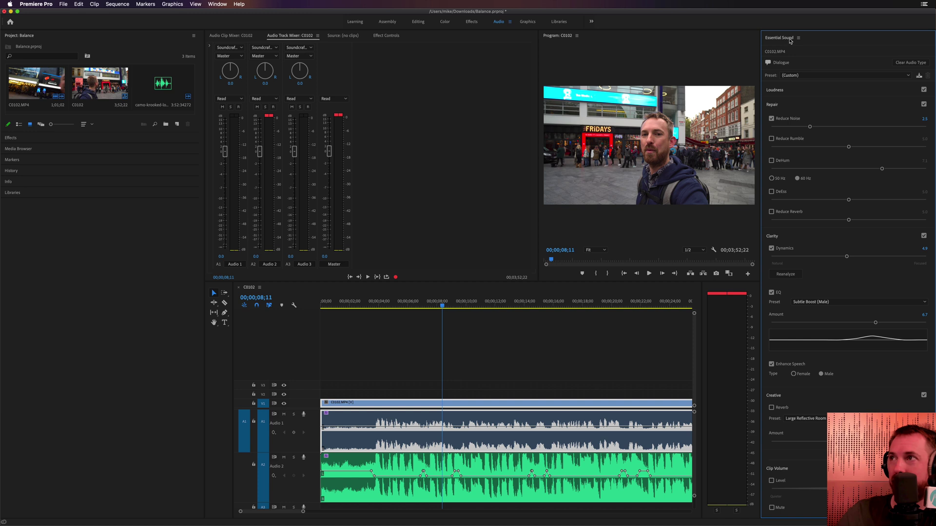
# Disable ducking on the Audio 2 music clip, lower its volume slightly, then re-enable ducking.
pyautogui.click(483, 463)
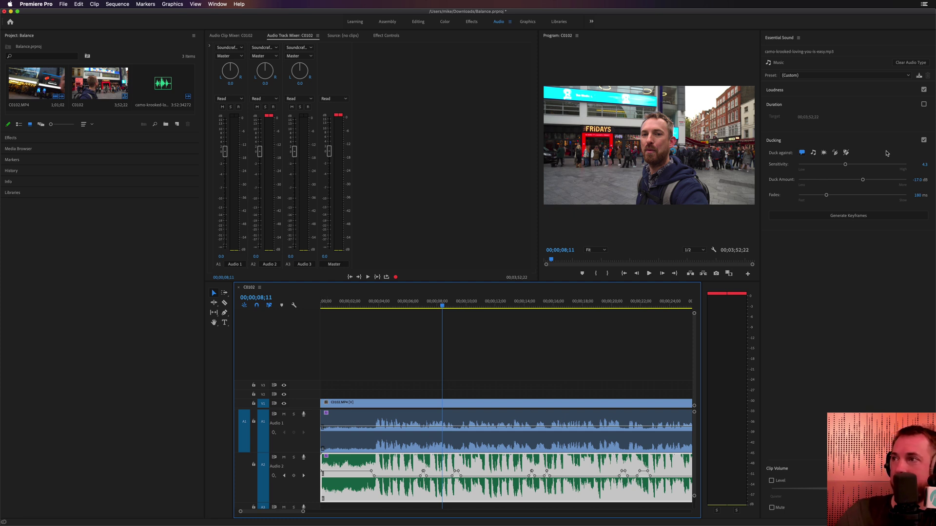
pyautogui.click(923, 141)
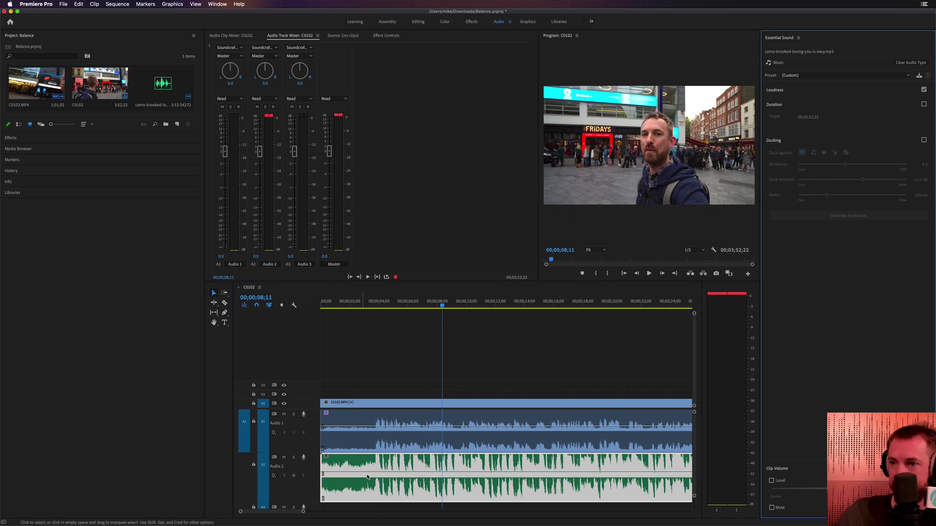
pyautogui.moveTo(372, 473); pyautogui.dragTo(372, 480)
pyautogui.press('space')
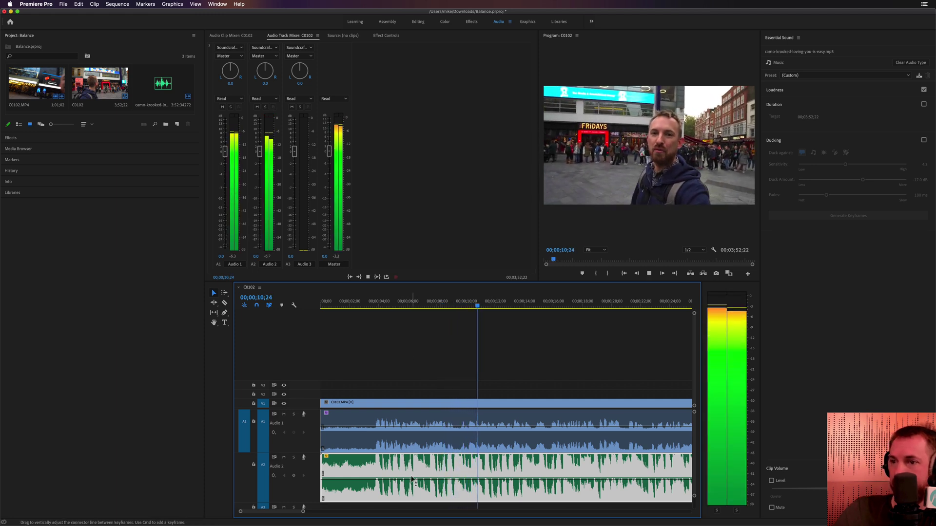
pyautogui.moveTo(412, 480); pyautogui.dragTo(412, 481)
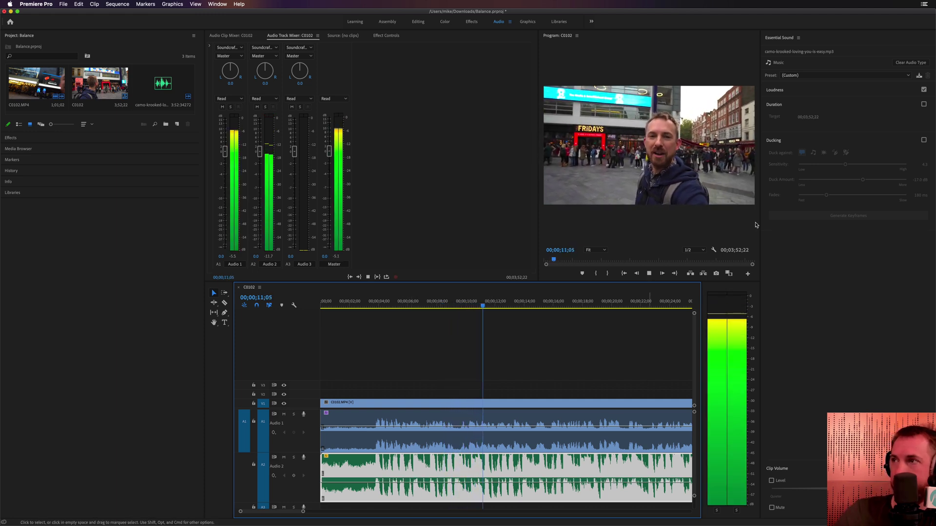
pyautogui.press('space')
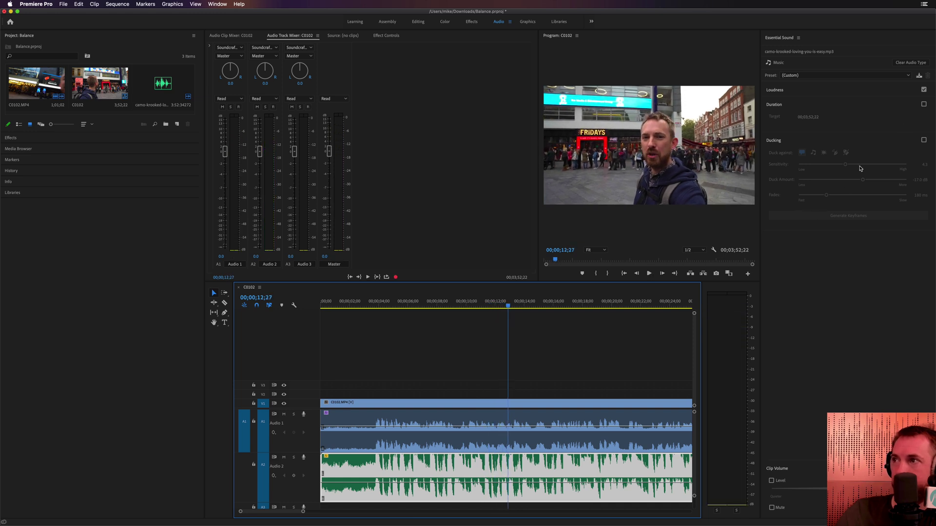
pyautogui.click(923, 140)
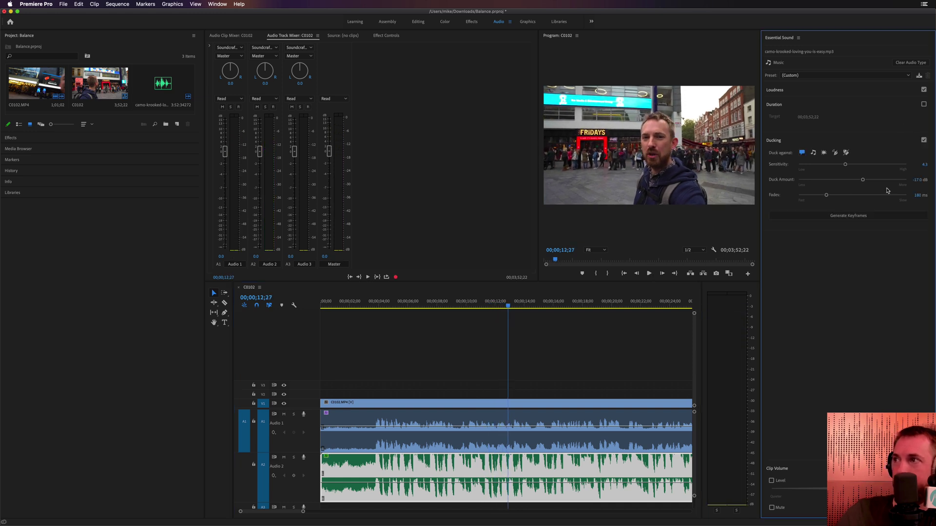
# Generate fresh ducking keyframes on the music clip and nudge one keyframe slightly later.
pyautogui.click(855, 217)
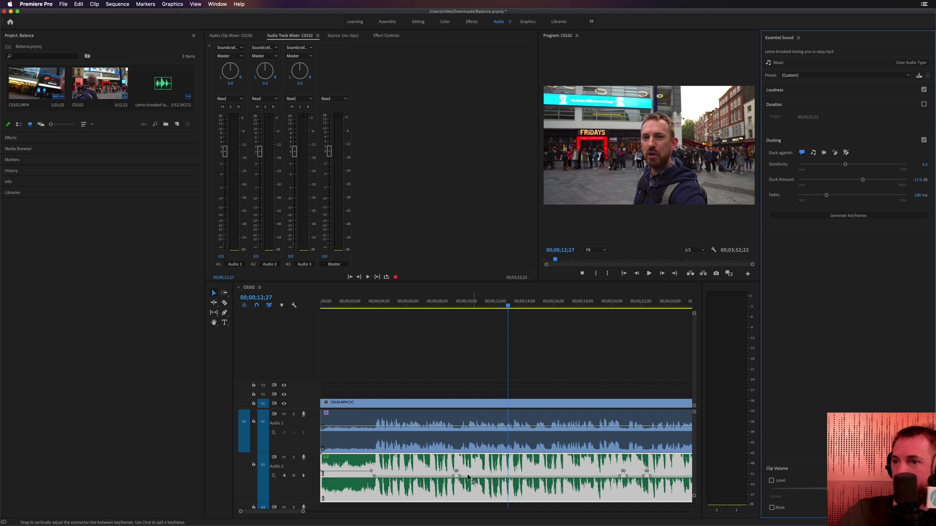
pyautogui.click(456, 471)
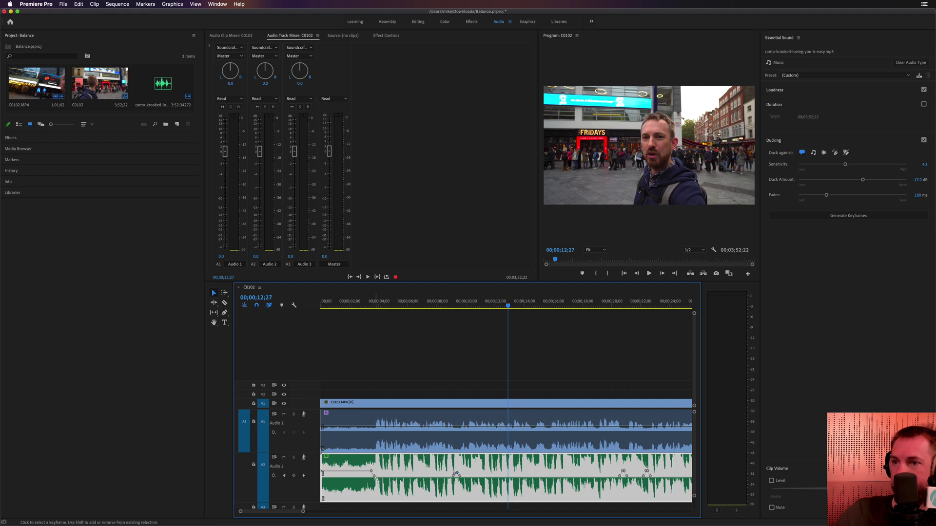
pyautogui.moveTo(373, 476); pyautogui.dragTo(375, 476)
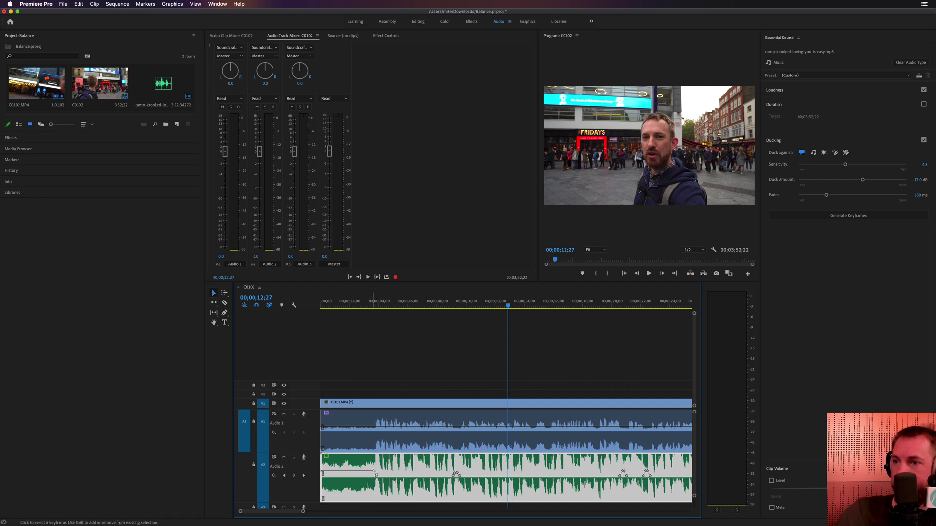
# Play the mix from the beginning of the sequence to hear the ducking.
pyautogui.click(363, 306)
pyautogui.press('Home')
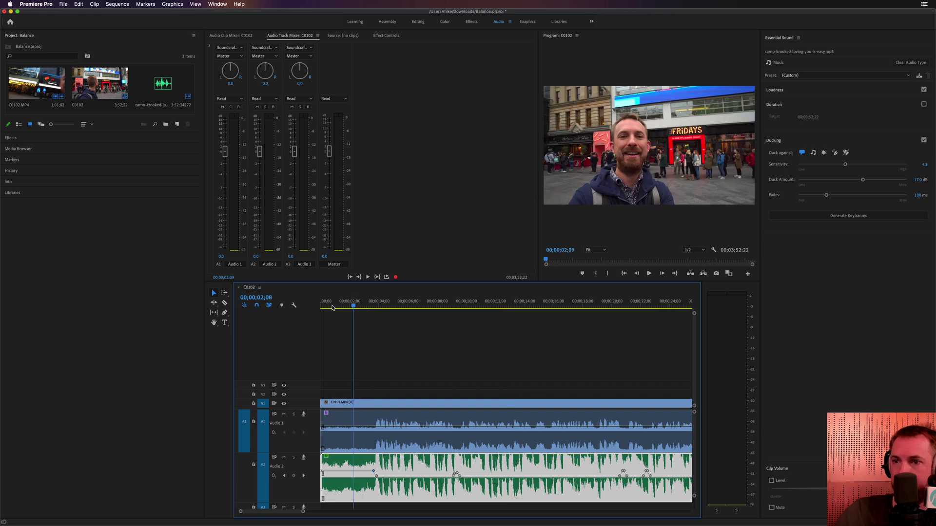
pyautogui.press('space')
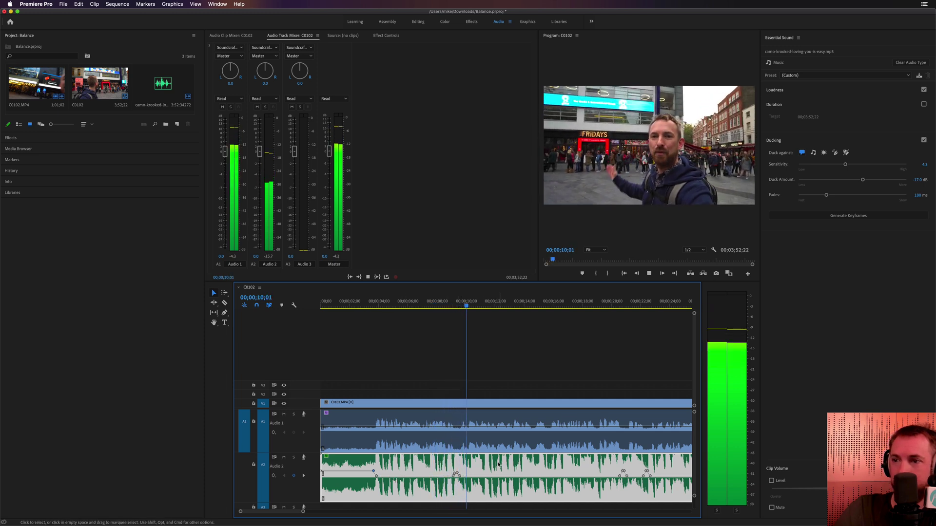
# Stop playback, lower the Duck Amount to about -12.5 dB, and select all clips.
pyautogui.press('space')
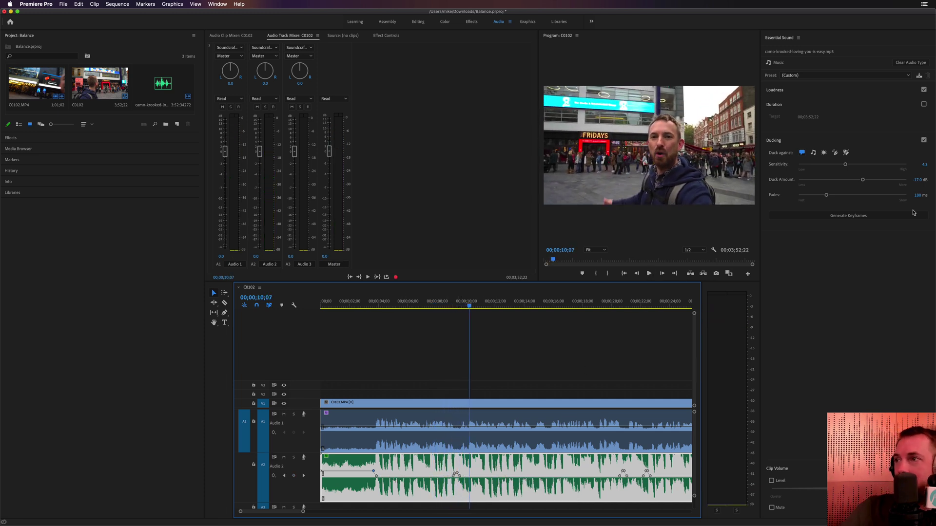
pyautogui.click(862, 181)
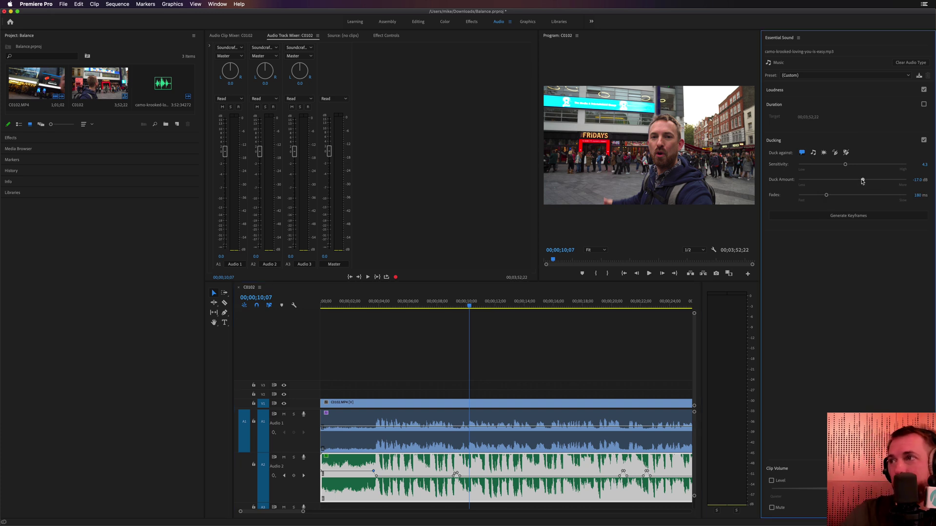
pyautogui.moveTo(805, 182); pyautogui.dragTo(791, 181)
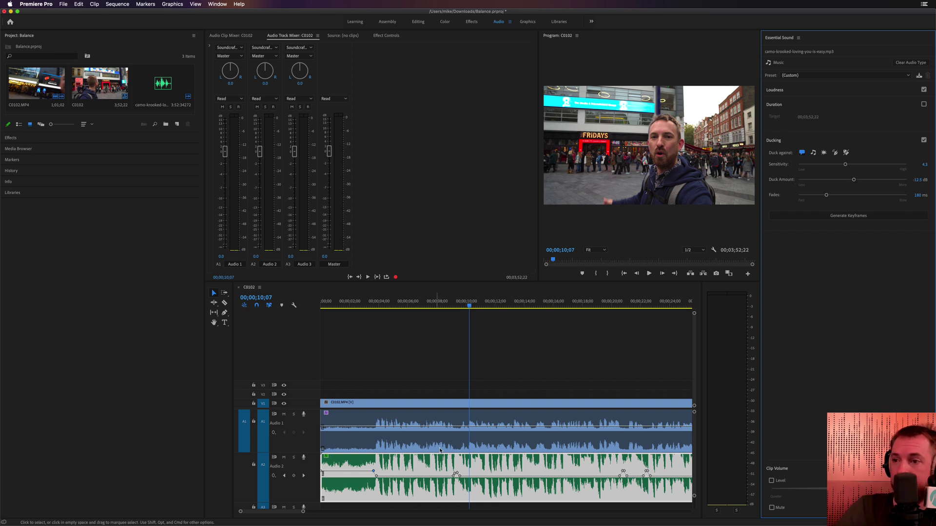
pyautogui.press('super+a')
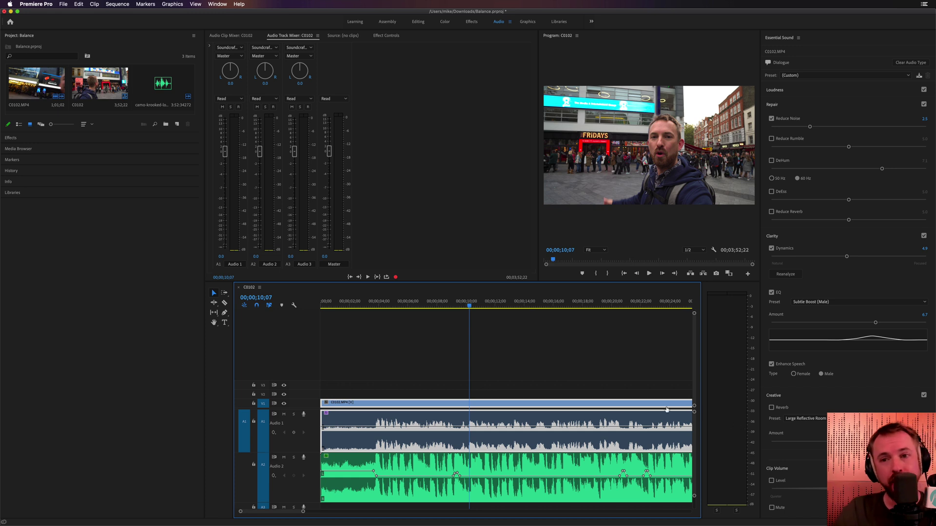
# Insert Filter and EQ > Parametric Equalizer into Audio 1's mixer effect slot and open its editor.
pyautogui.click(374, 303)
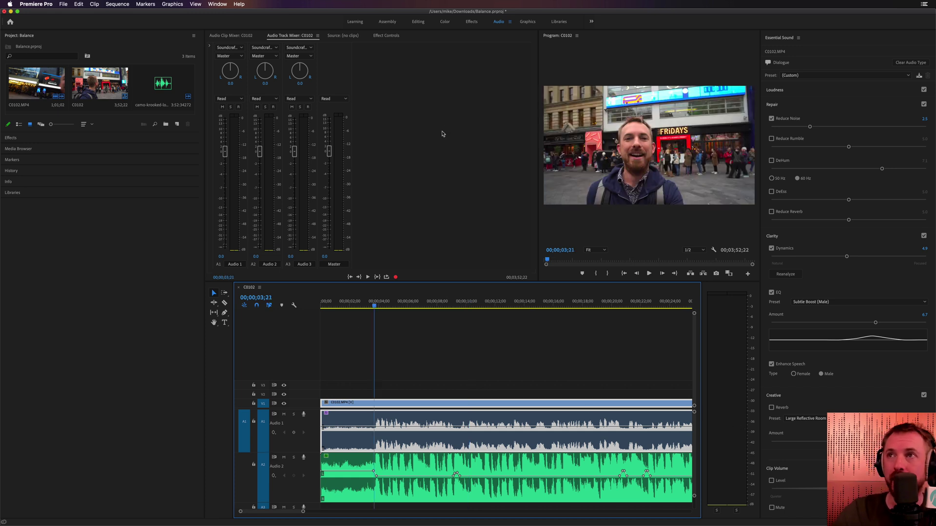
pyautogui.click(211, 48)
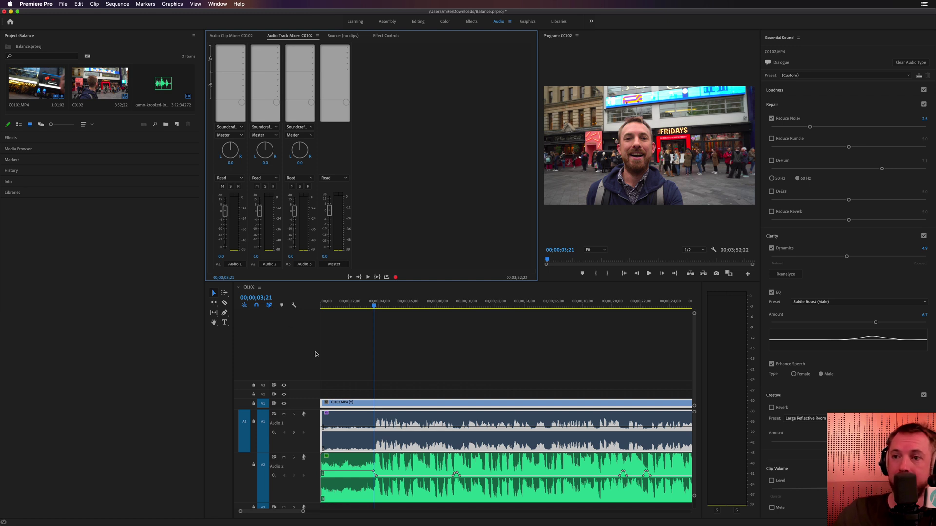
pyautogui.click(242, 49)
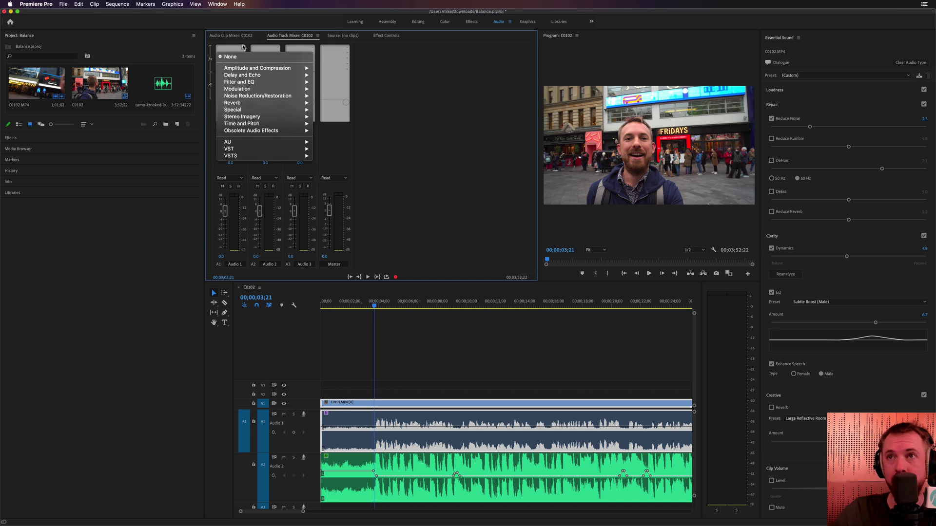
pyautogui.moveTo(254, 85)
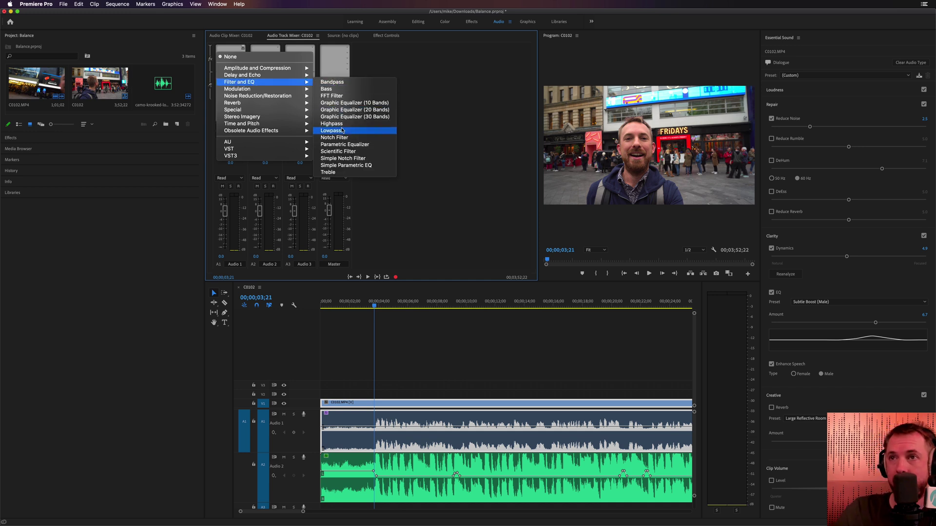
pyautogui.click(380, 145)
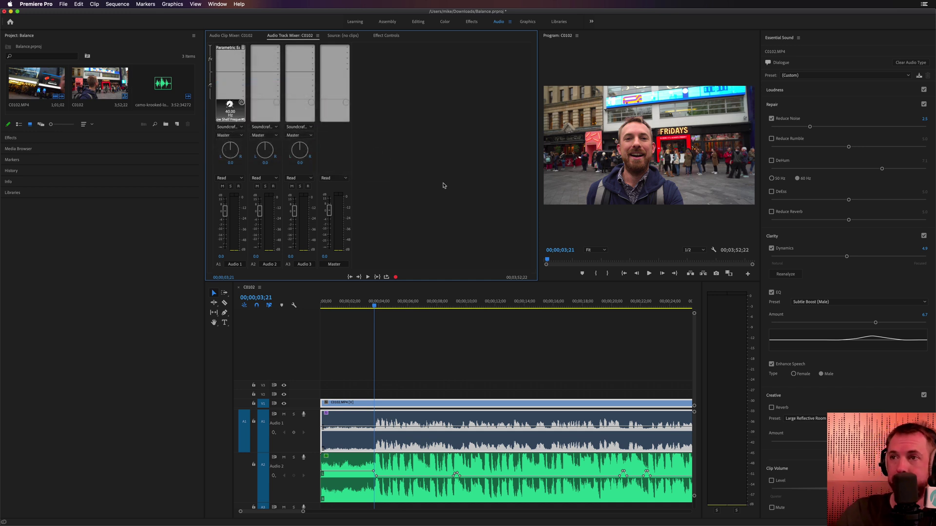
pyautogui.doubleClick(229, 47)
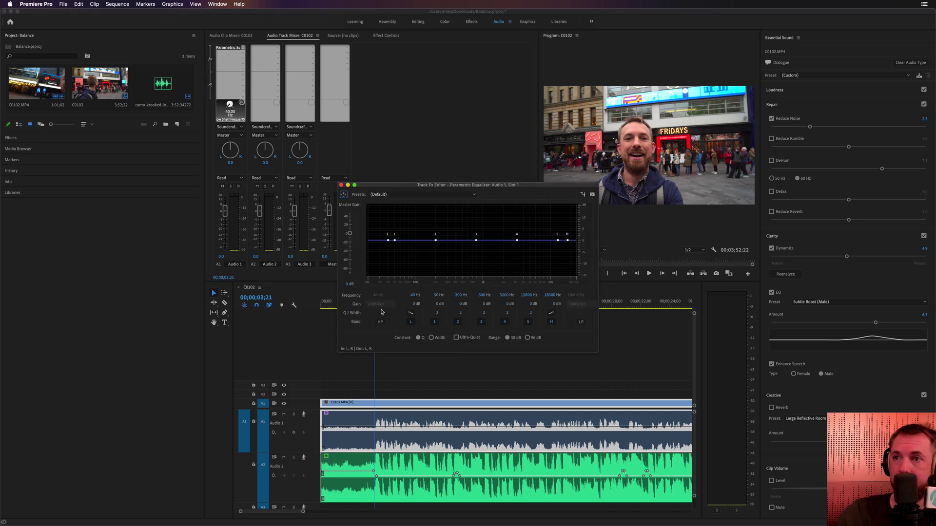
# Enable the EQ's high-pass band and raise its cutoff to cut the dialogue's low rumble.
pyautogui.click(380, 322)
pyautogui.moveTo(392, 241); pyautogui.dragTo(414, 241)
pyautogui.press('space')
pyautogui.press('space')
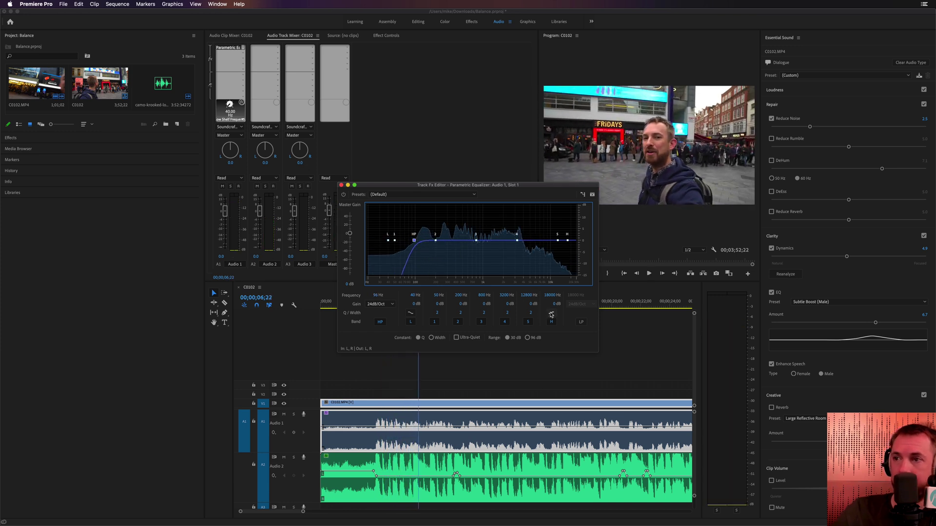
# Raise the high shelf to lift the dialogue's highs by about 7.4 dB, playing from 3 seconds.
pyautogui.moveTo(397, 185); pyautogui.dragTo(343, 127)
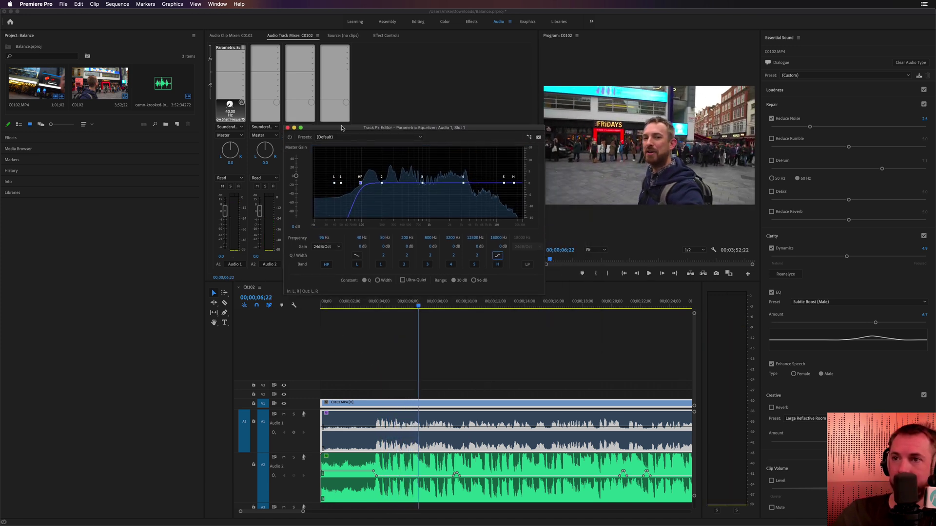
pyautogui.click(377, 305)
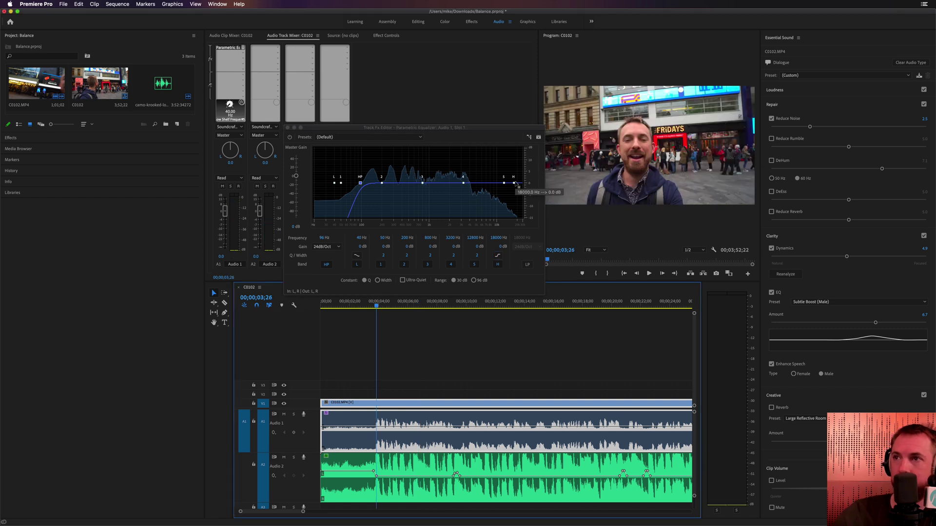
pyautogui.moveTo(513, 183); pyautogui.dragTo(487, 168)
pyautogui.press('space')
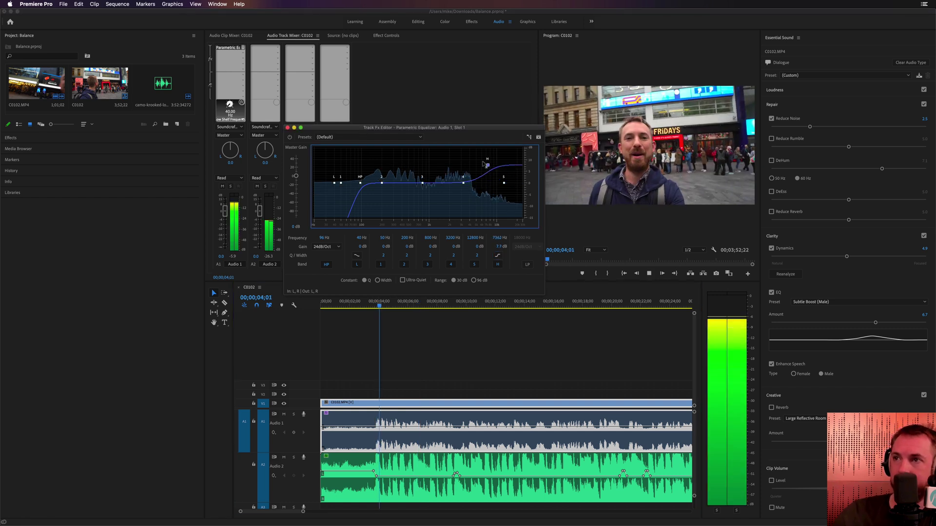
# Boost EQ band 3 sharply and narrow its Q/Width to 16.
pyautogui.moveTo(423, 183); pyautogui.dragTo(426, 160)
pyautogui.press('space')
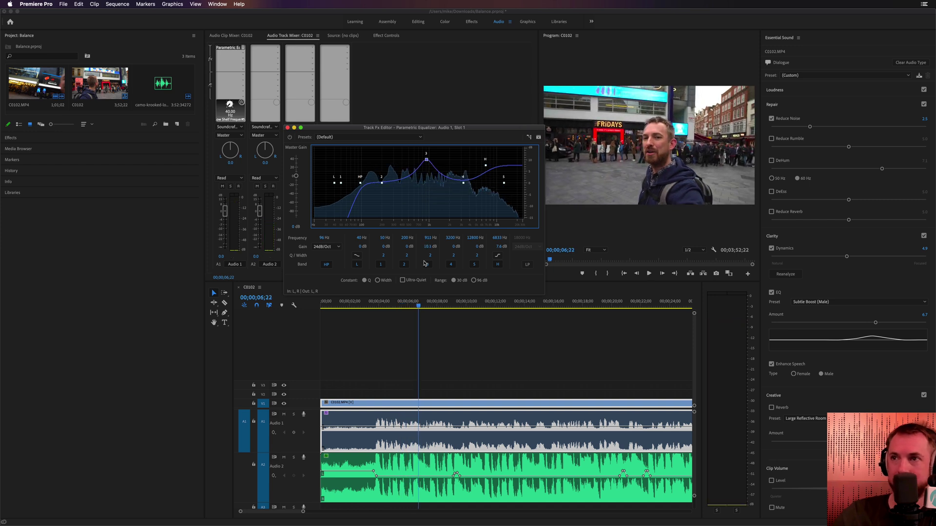
pyautogui.click(427, 255)
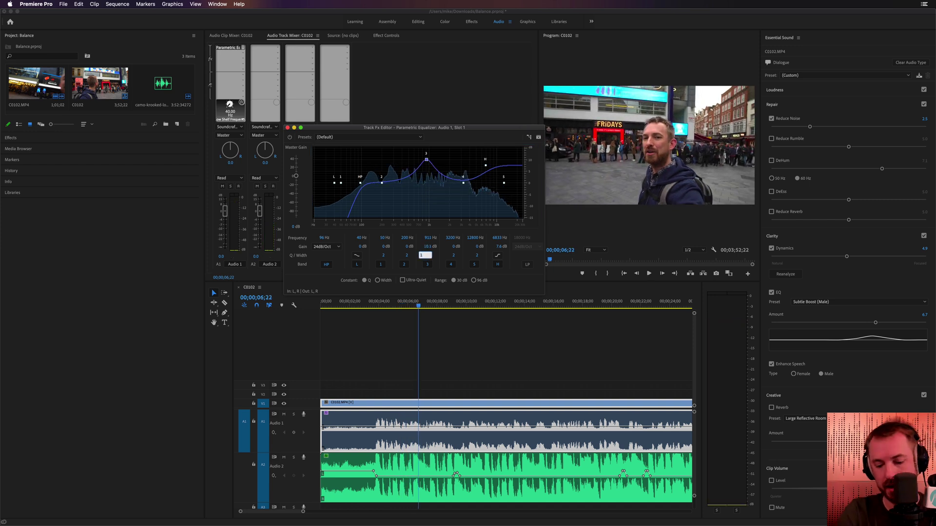
pyautogui.write('16')
pyautogui.press('Return')
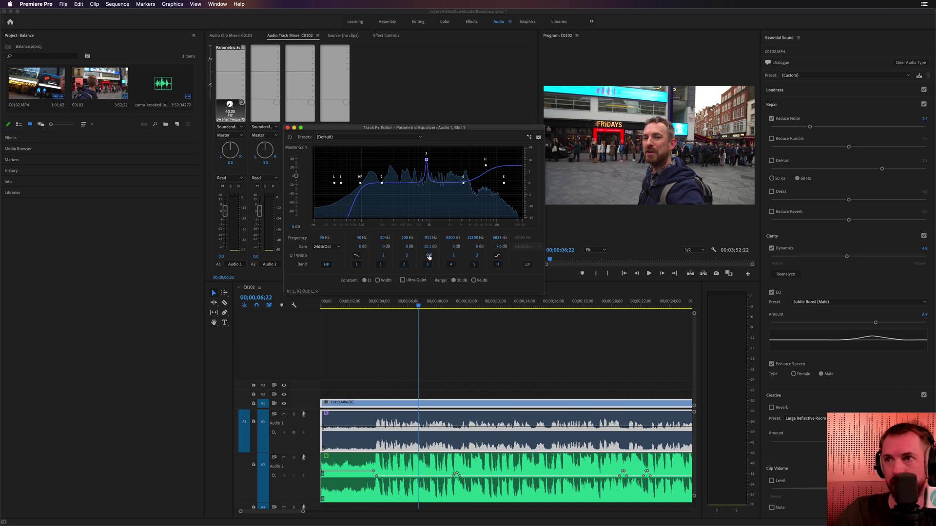
# Sweep band 3 through the dialogue, then cut it to about -4.3 dB near 1425 Hz.
pyautogui.moveTo(425, 159); pyautogui.dragTo(439, 193)
pyautogui.press('space')
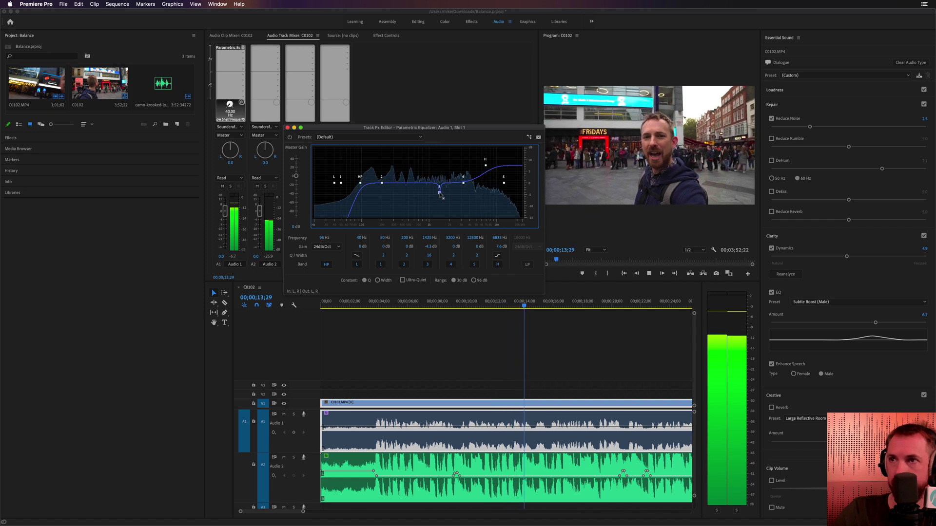
pyautogui.press('space')
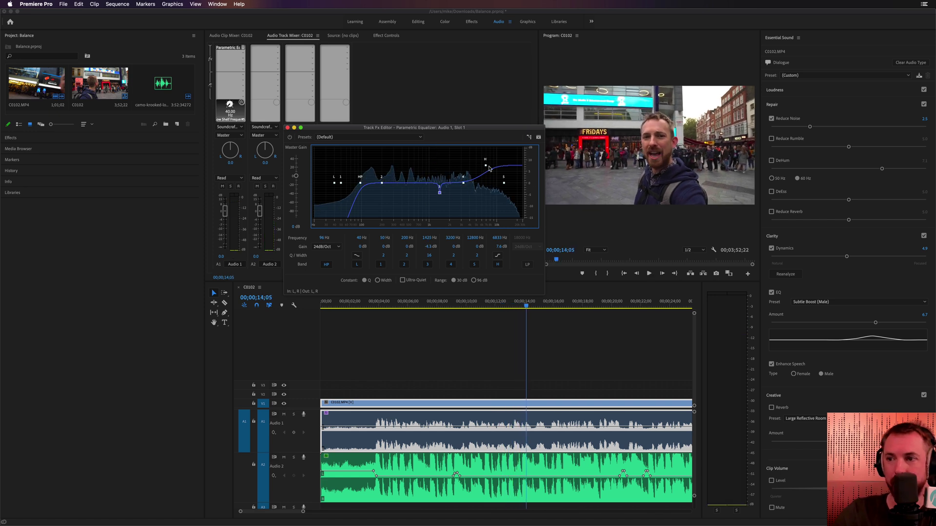